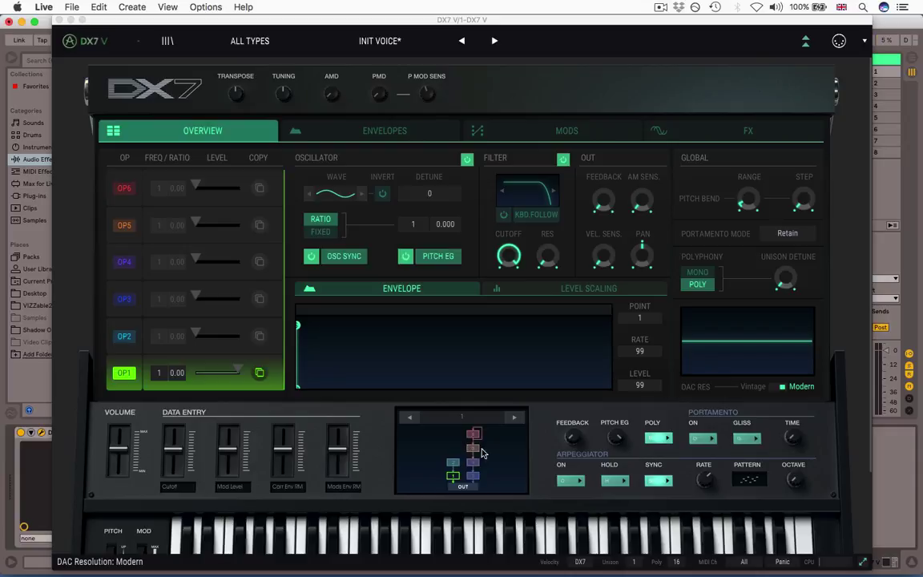
Audition algorithms 1 through 10, then step back to algorithm 1
click(514, 422)
click(513, 422)
click(514, 422)
click(513, 422)
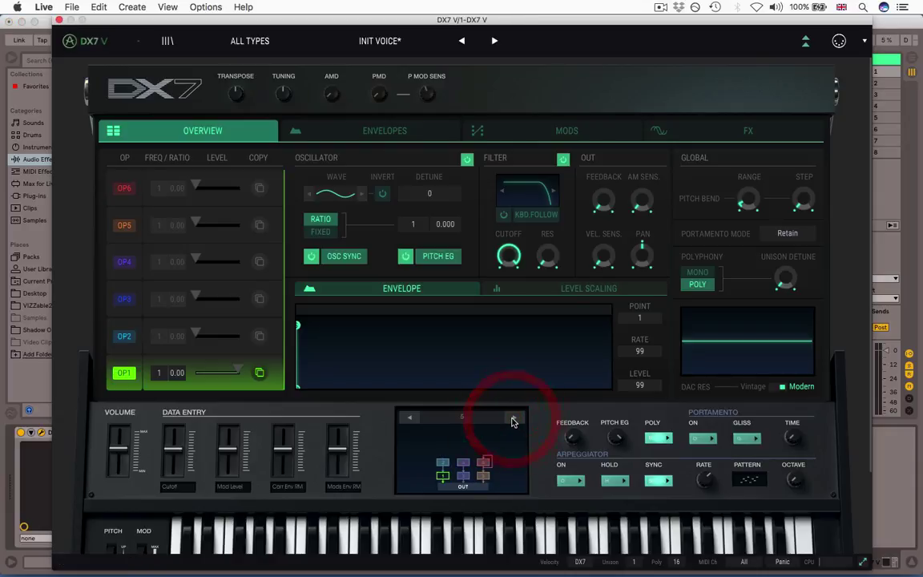
click(514, 422)
click(514, 422)
click(514, 422)
click(513, 422)
click(513, 422)
click(408, 417)
click(408, 418)
click(408, 417)
click(408, 417)
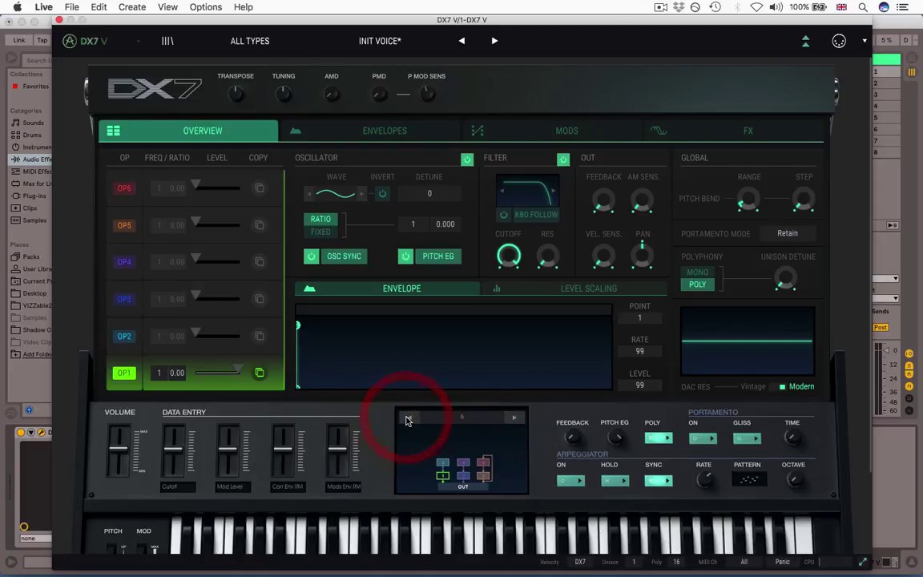
click(408, 417)
click(408, 418)
click(408, 417)
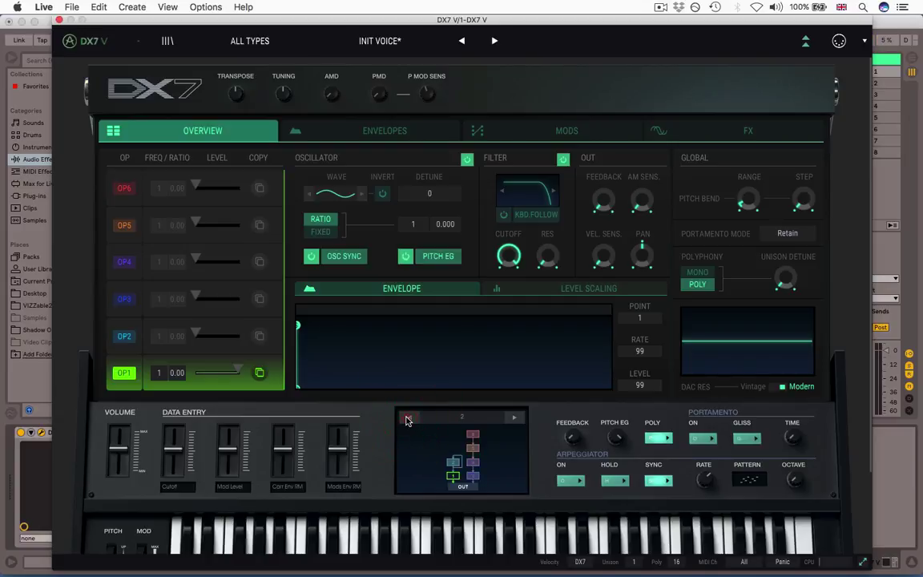
click(408, 418)
click(408, 417)
Mute operators 1, 2 and 3 to compare, then unmute them
click(123, 375)
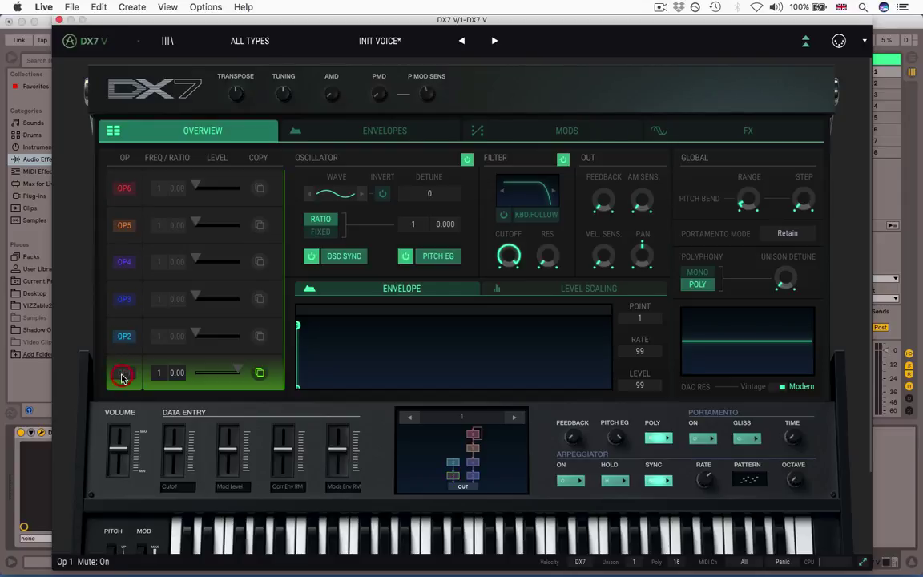
click(124, 336)
click(123, 300)
click(126, 301)
click(124, 336)
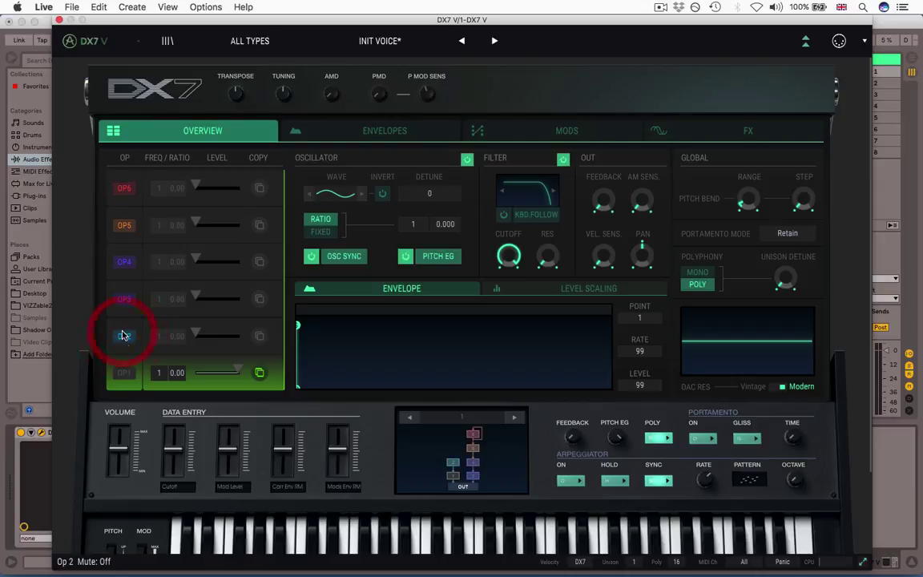
click(124, 371)
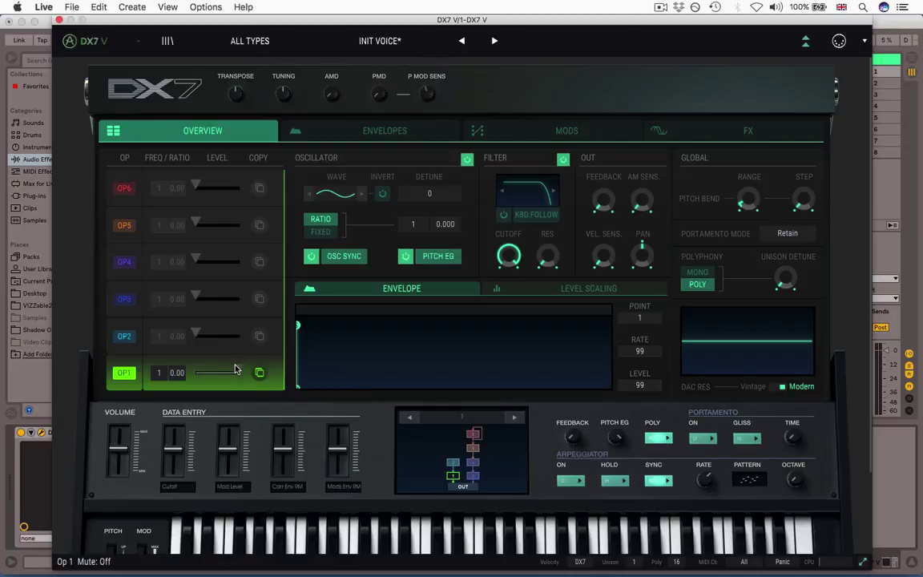
Raise operator 1's level to 99 and operator 2's to 52, and set operator 6's ratio to 0.25
drag(235, 369, 117, 371)
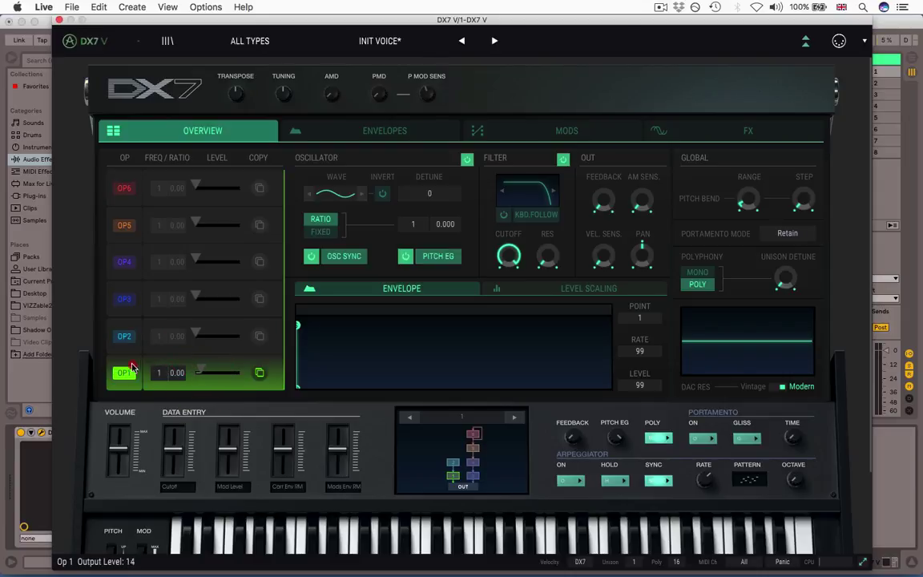
click(195, 369)
drag(195, 370, 422, 361)
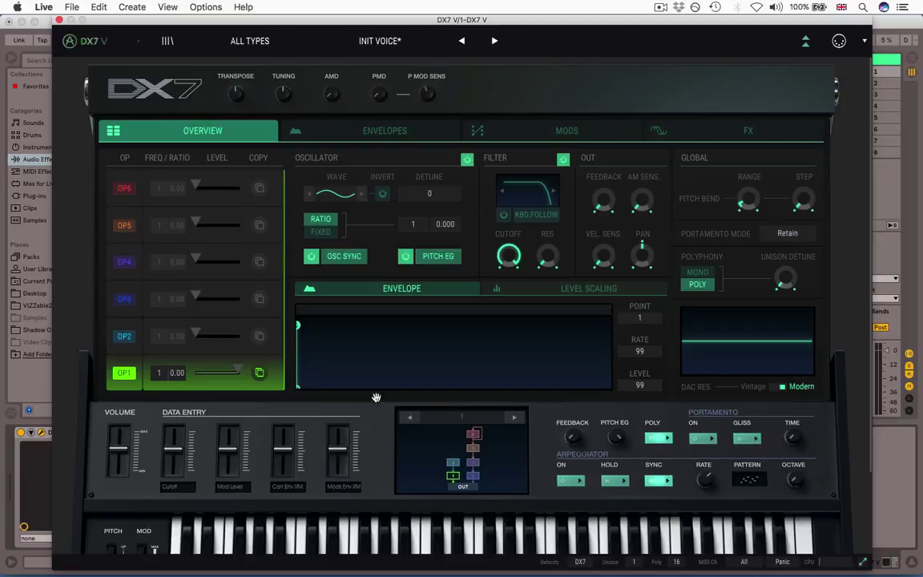
drag(194, 331, 140, 323)
drag(157, 192, 193, 183)
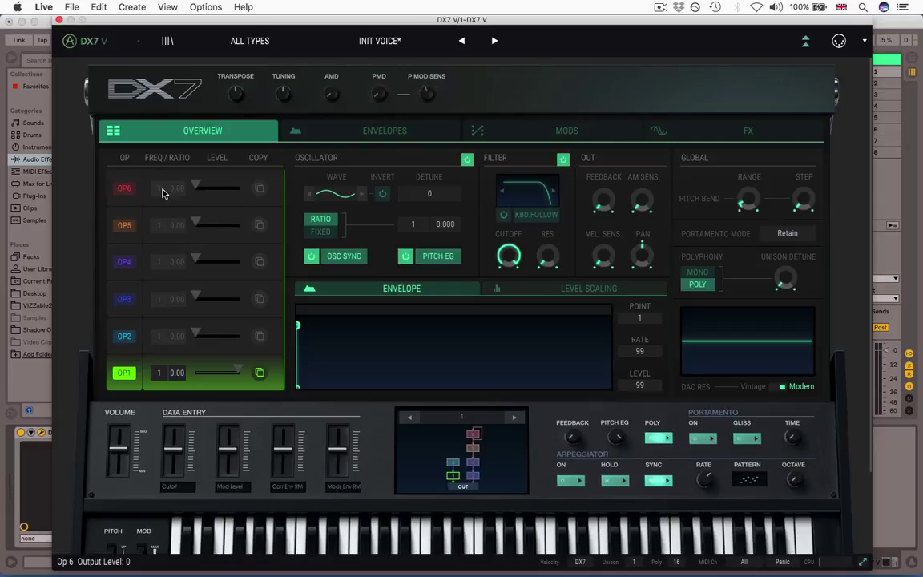
Copy operator 6's settings and paste them onto operator 4
click(258, 190)
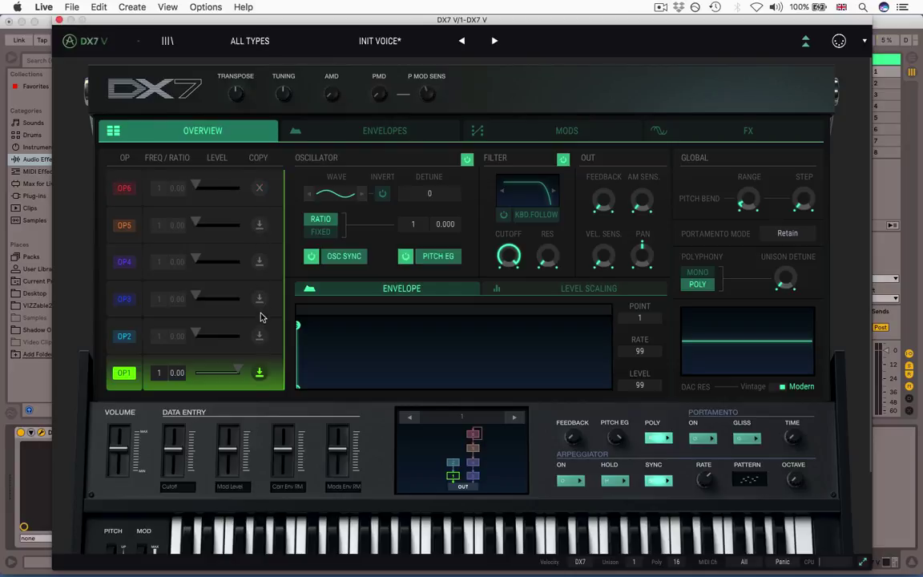
click(260, 263)
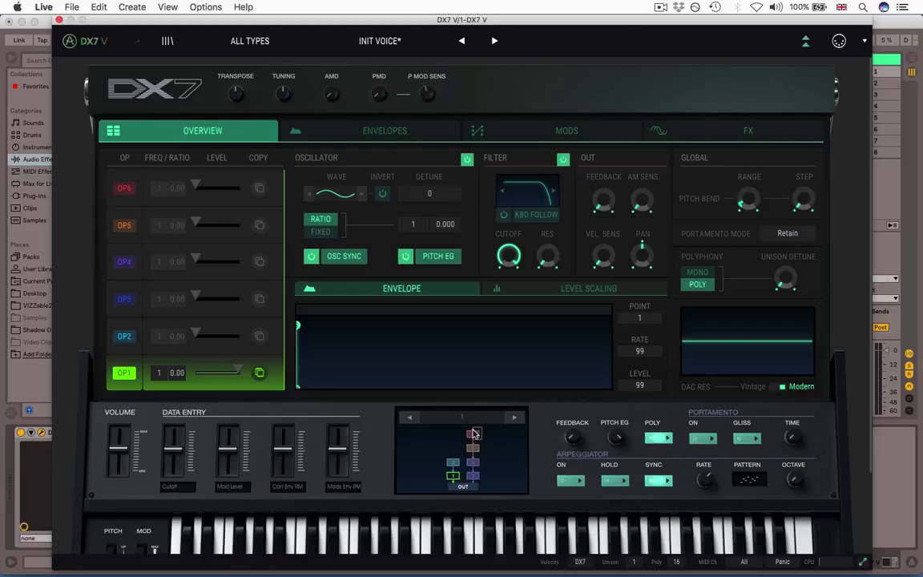
click(514, 417)
click(514, 417)
click(514, 417)
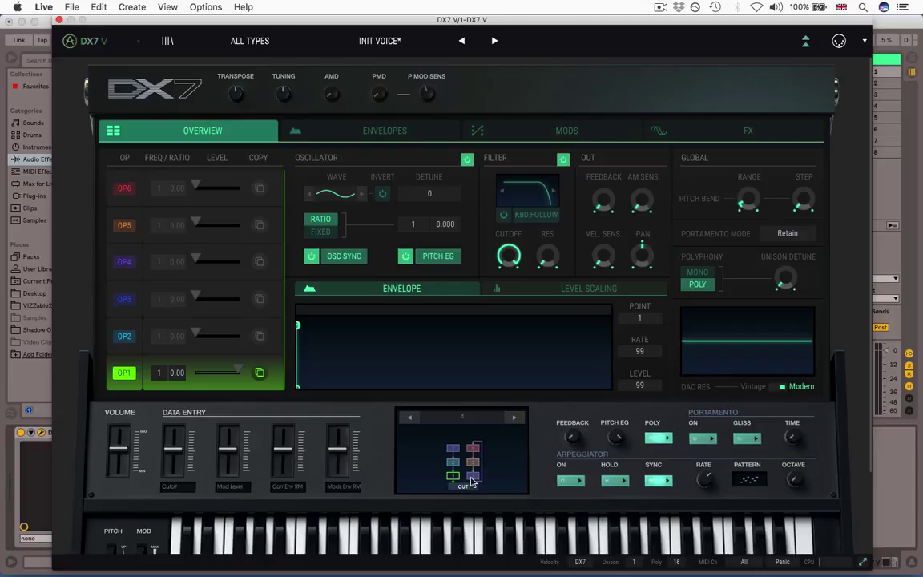
click(409, 417)
click(409, 416)
click(409, 417)
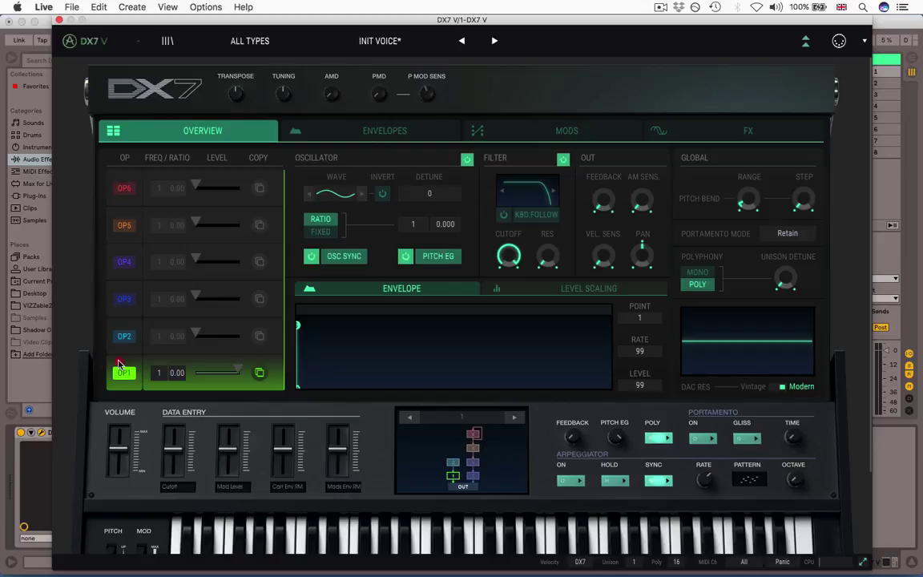
Look through operators 2–5's settings, then reselect operator 1
click(111, 330)
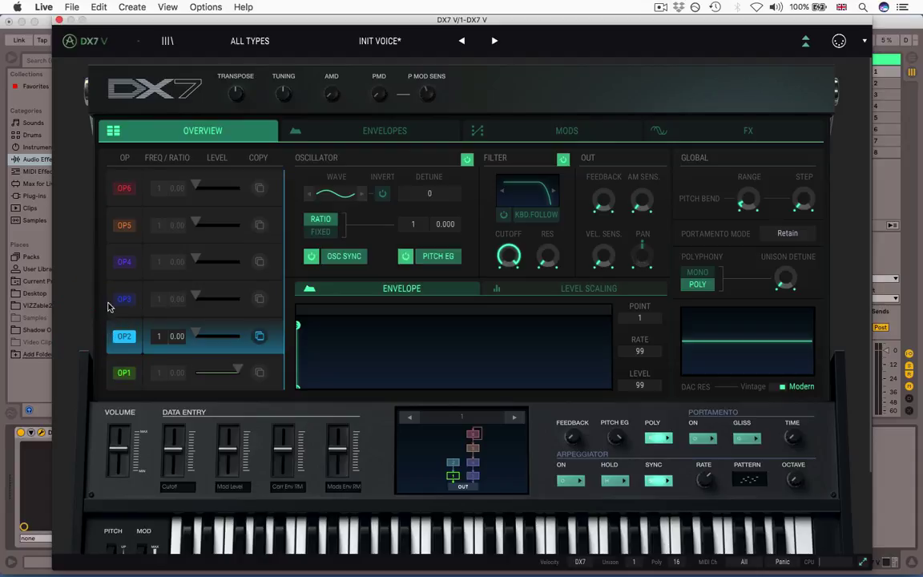
click(107, 291)
click(111, 260)
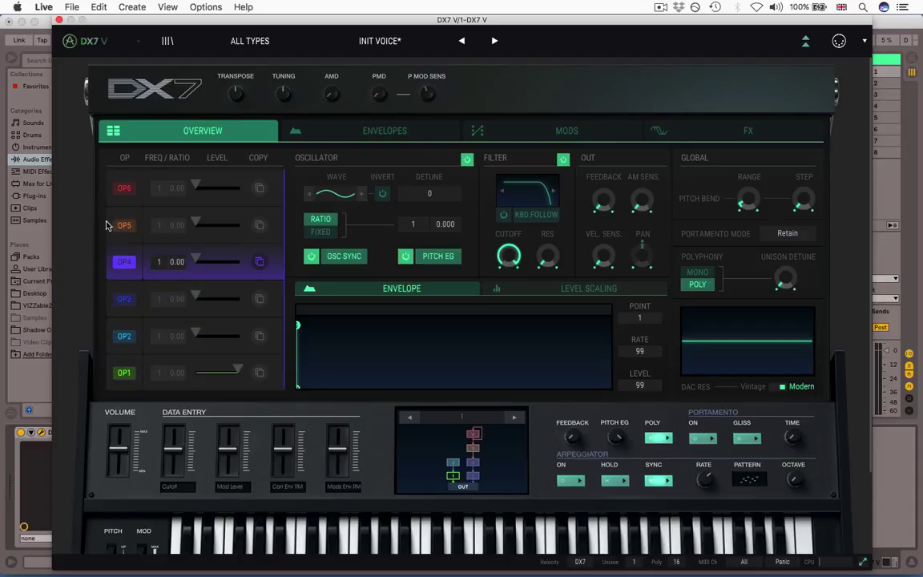
click(108, 223)
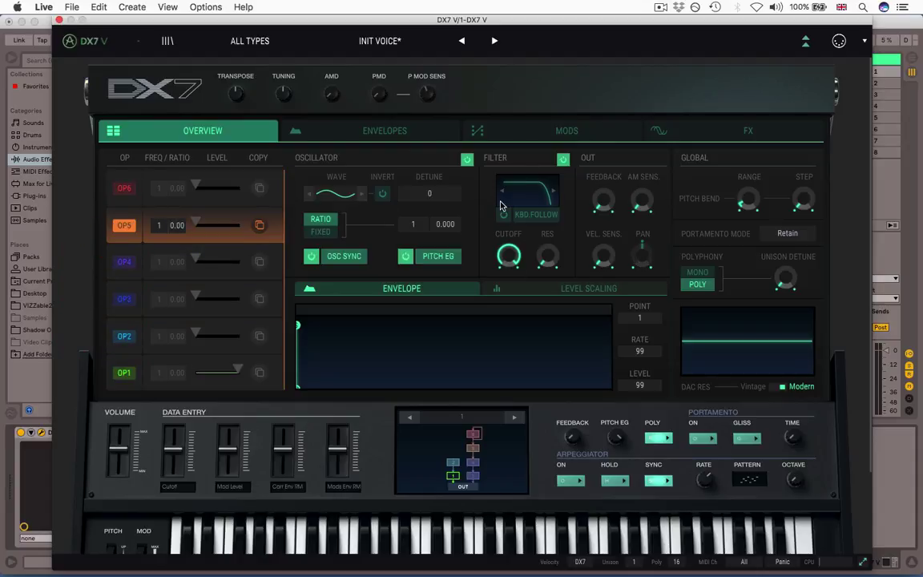
click(120, 372)
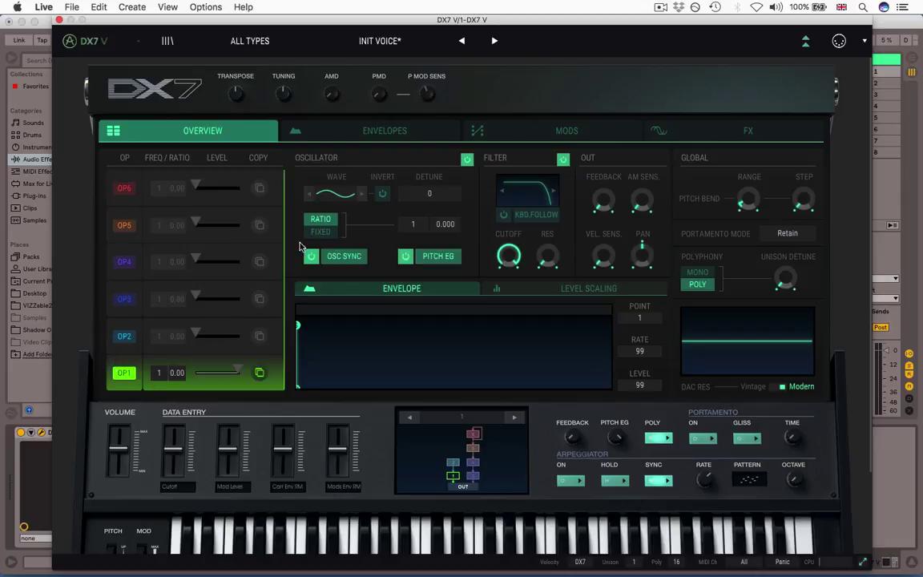
Switch operator 1's wave to Round Square and compare it with operator 2's sine
click(361, 197)
click(362, 197)
click(119, 328)
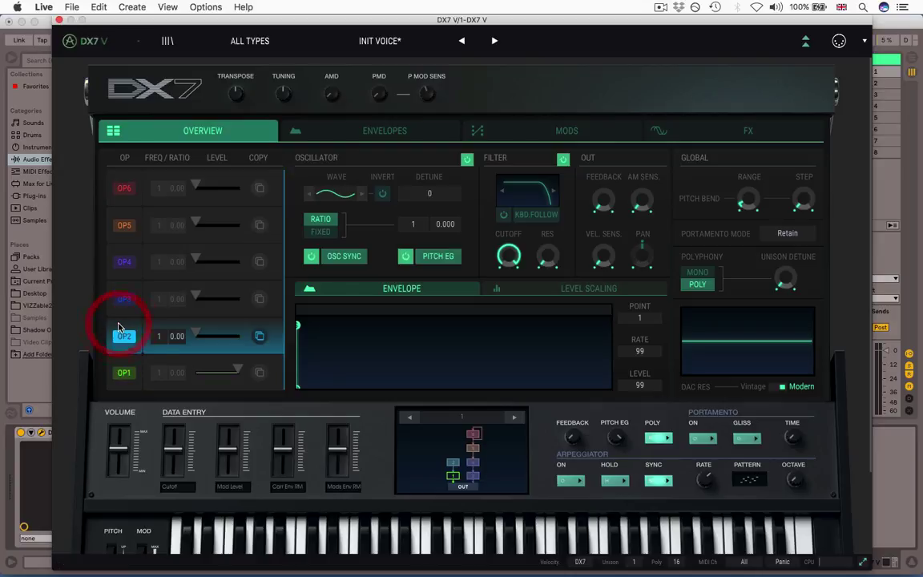
click(119, 371)
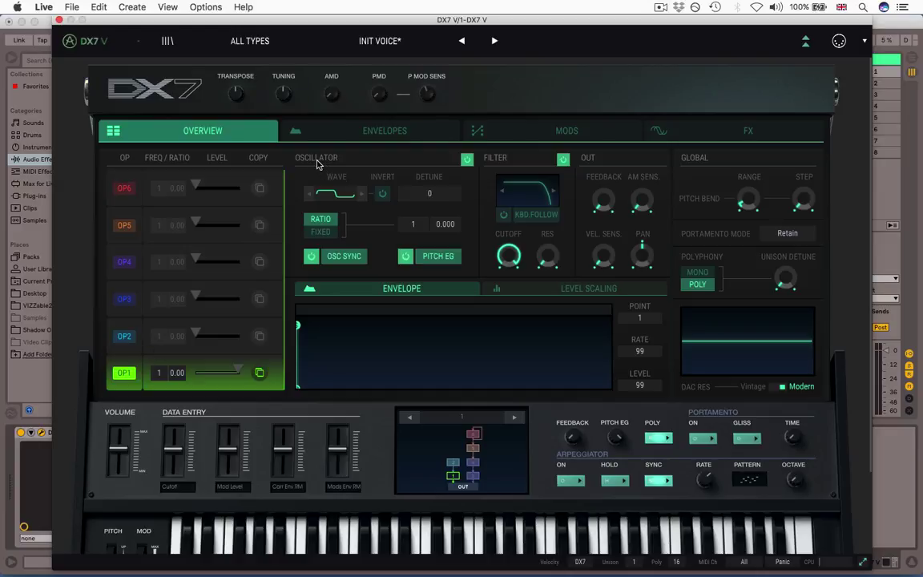
click(467, 159)
click(467, 158)
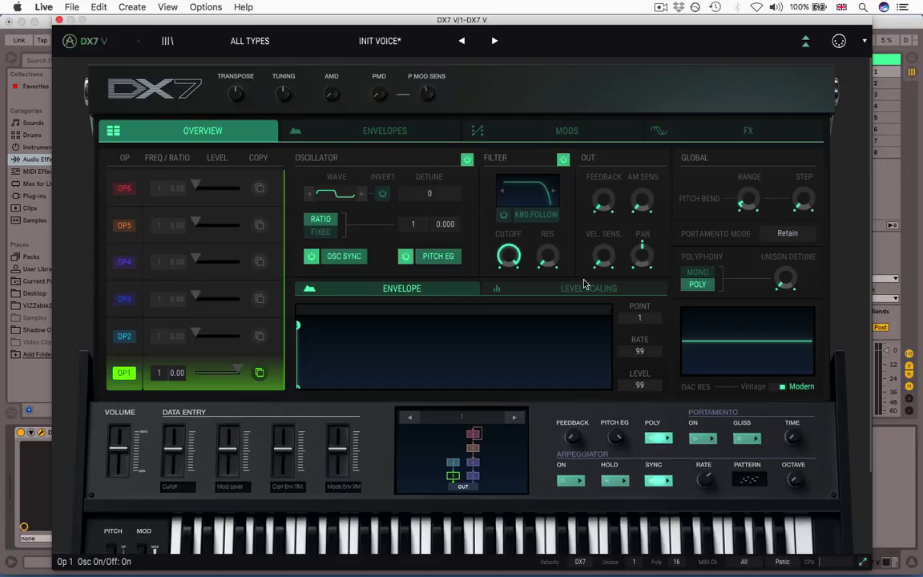
click(467, 159)
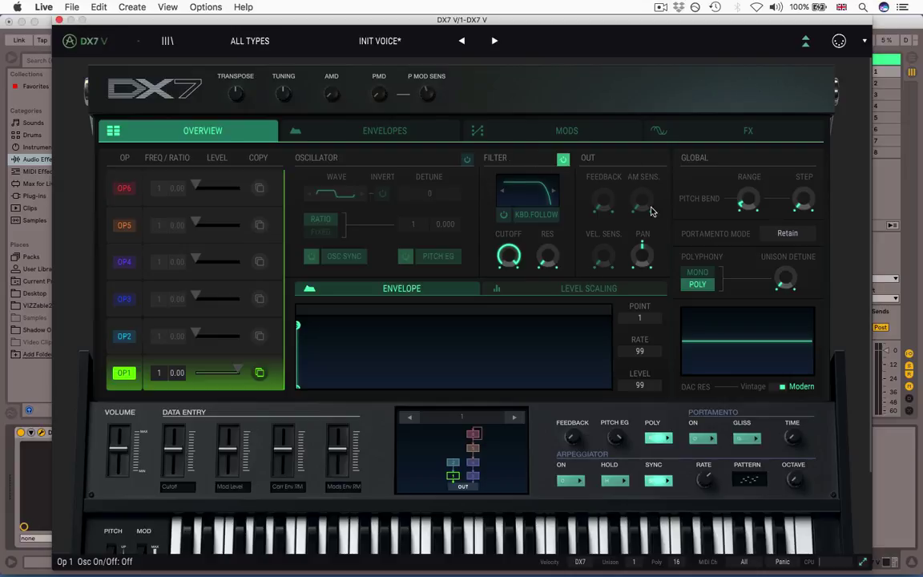
click(467, 159)
click(467, 159)
click(467, 159)
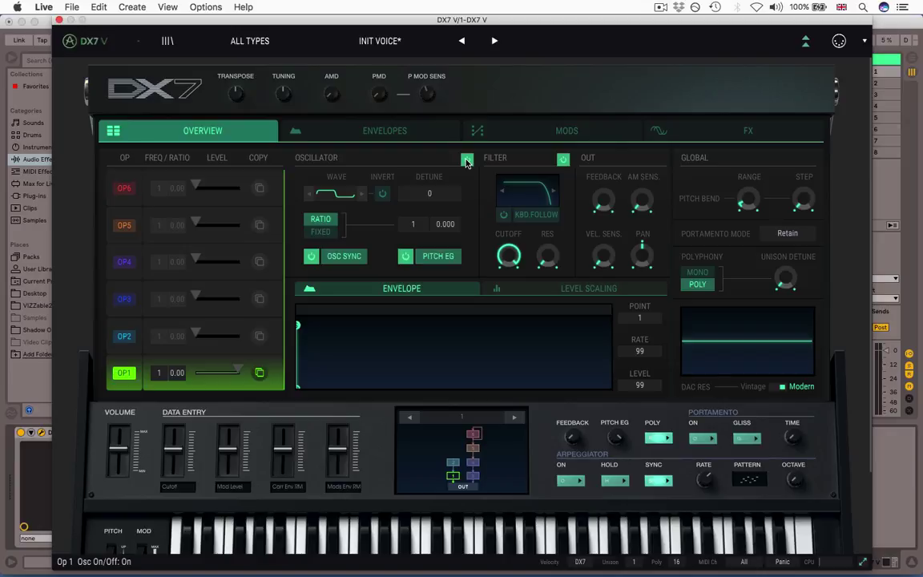
click(467, 160)
click(467, 160)
click(467, 161)
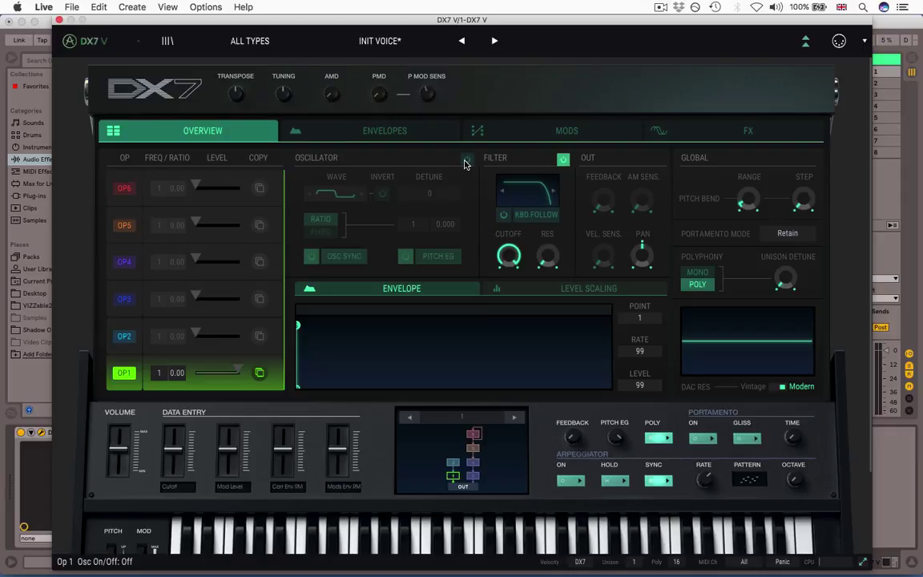
click(465, 162)
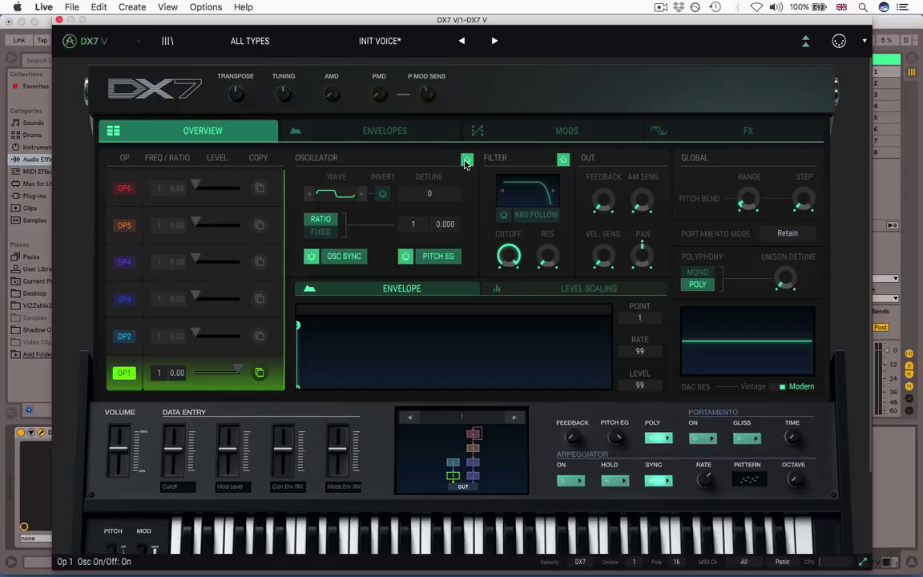
Open the waveform list and preview Sine, Cosine and Triangle
click(331, 196)
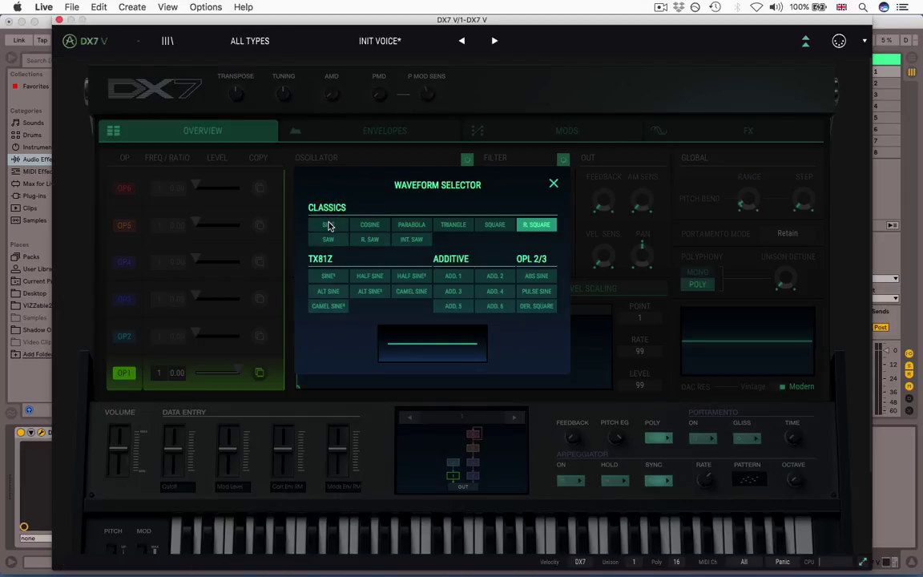
click(327, 225)
click(369, 224)
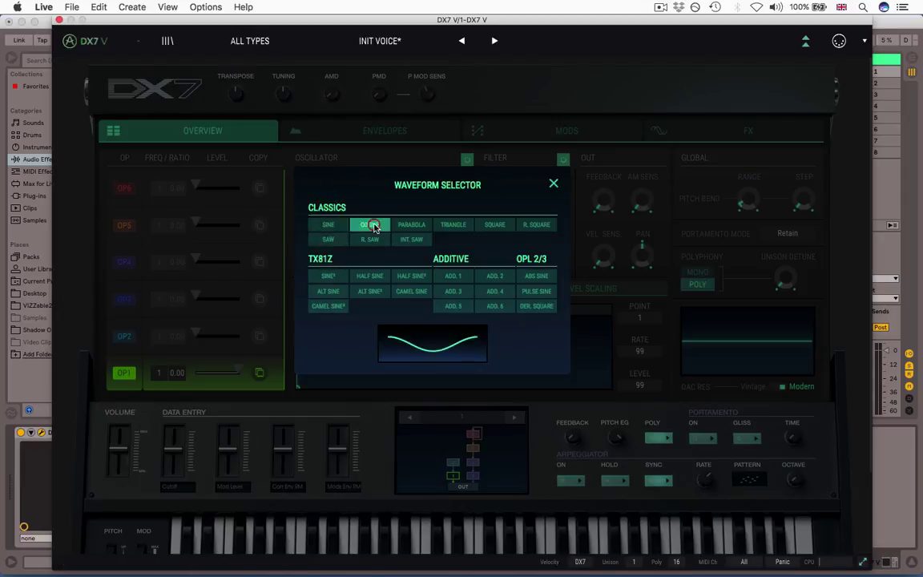
click(452, 225)
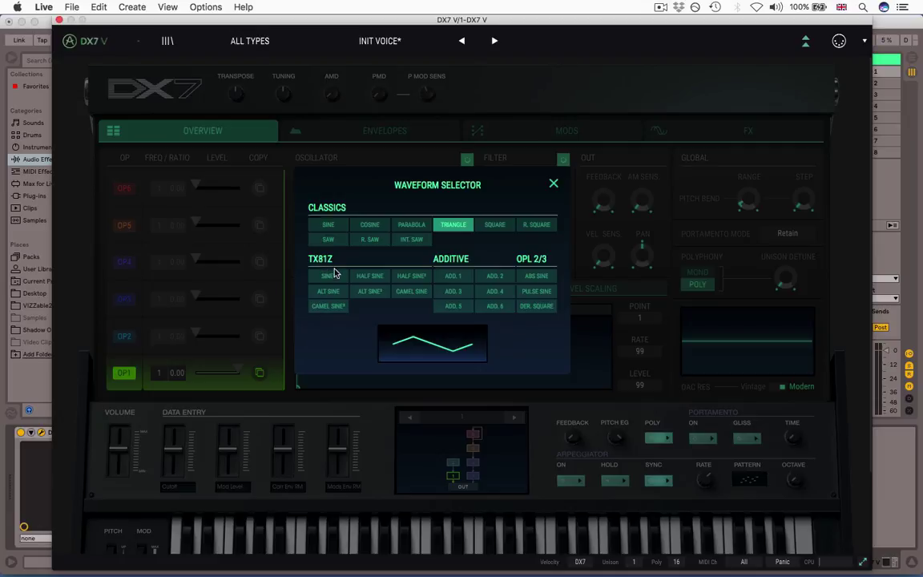
Audition the ADD. and sine-variant waveforms, from ADD. 3 through Camel Sine²
click(459, 291)
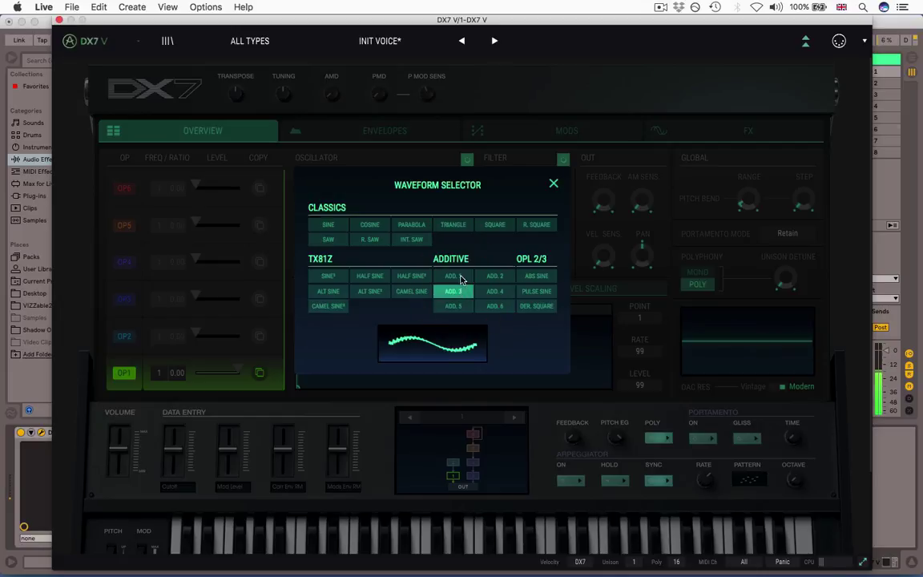
click(454, 276)
click(411, 276)
click(369, 290)
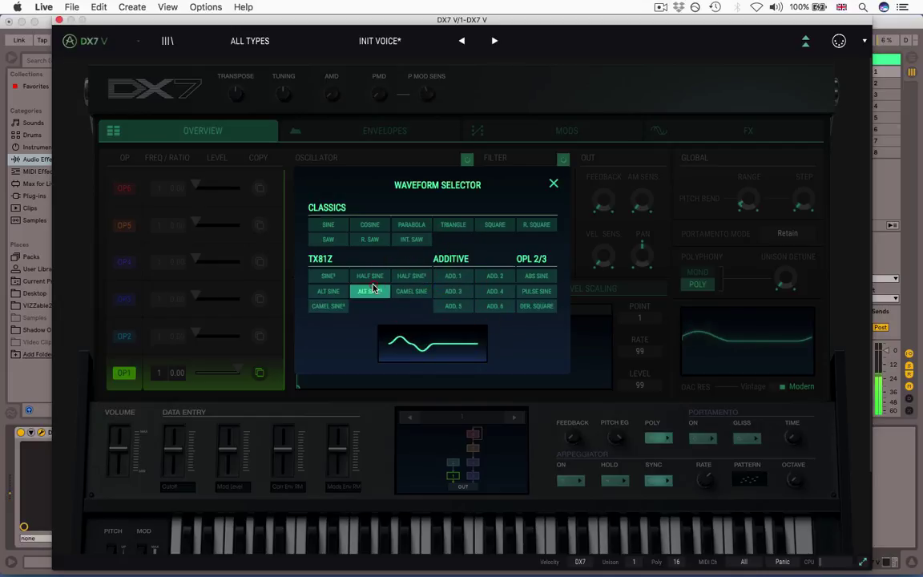
click(366, 276)
click(327, 276)
click(328, 291)
click(328, 306)
Choose the plain SAW waveform for operator 1 and close the selector
click(366, 276)
click(367, 239)
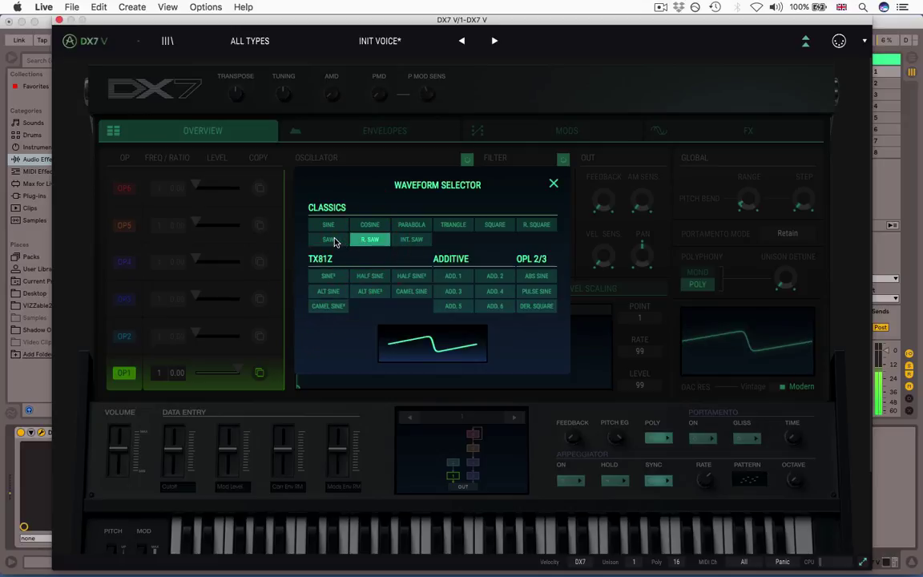
click(328, 239)
click(552, 184)
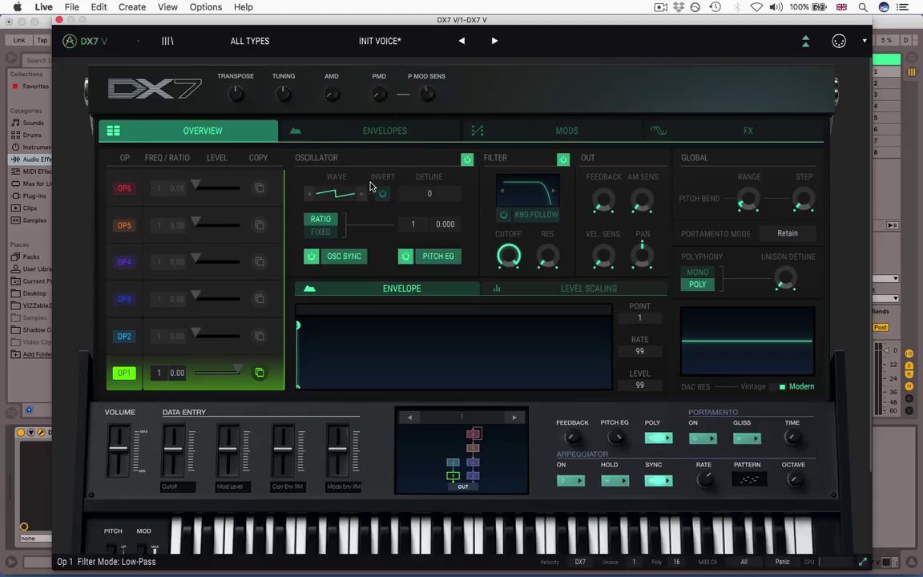
Step operator 1's wave through Sine² and Half Sine² back to Hard Saw
click(341, 192)
click(553, 184)
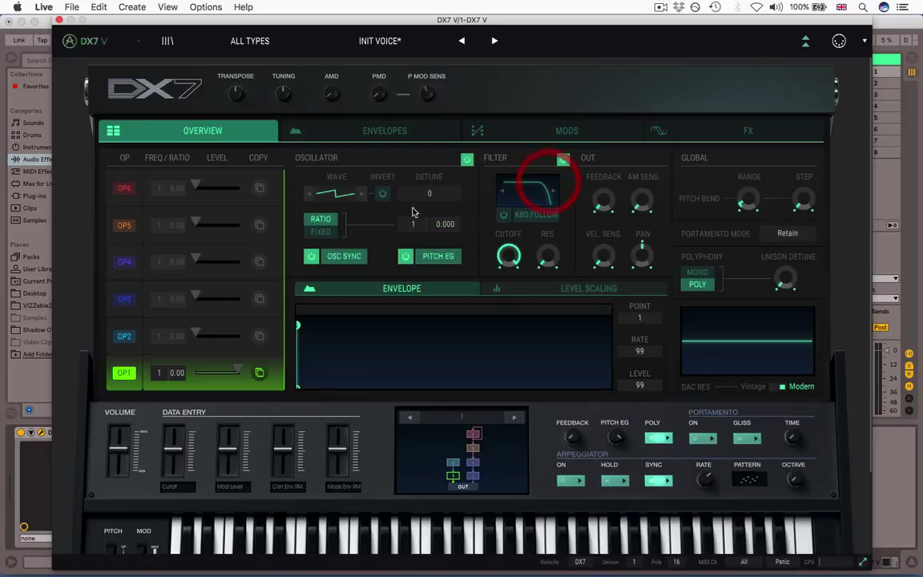
click(362, 196)
click(362, 196)
click(362, 196)
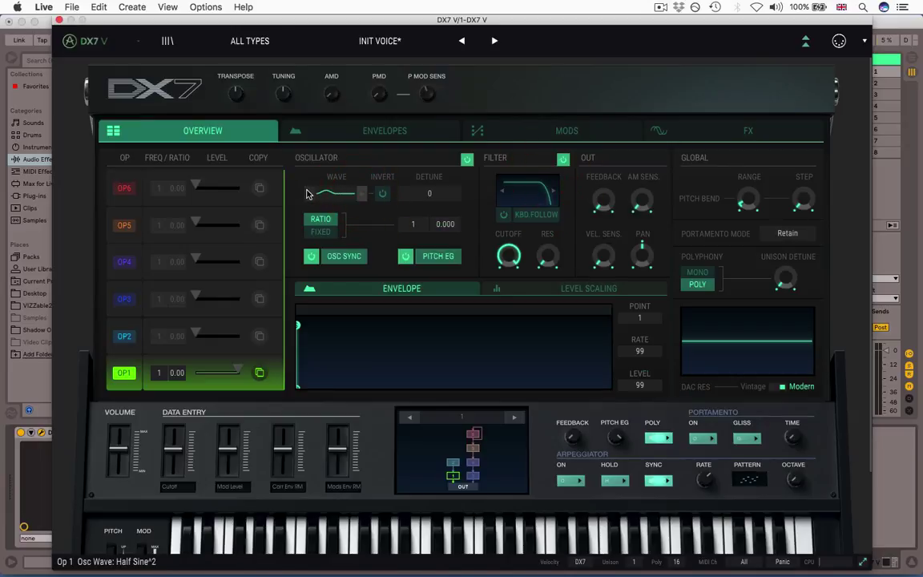
click(310, 194)
click(309, 194)
click(310, 195)
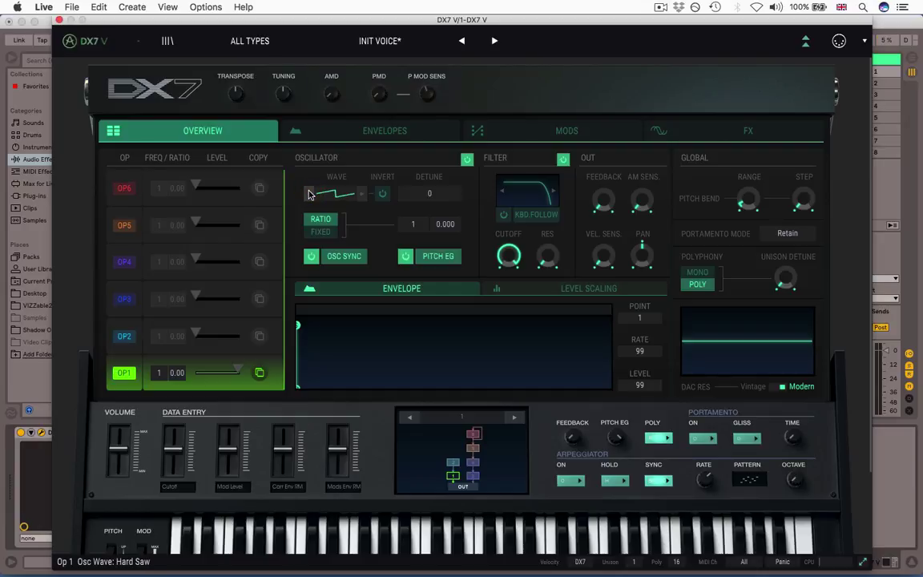
Try the inverted wave a few times, leaving it at normal polarity
click(384, 196)
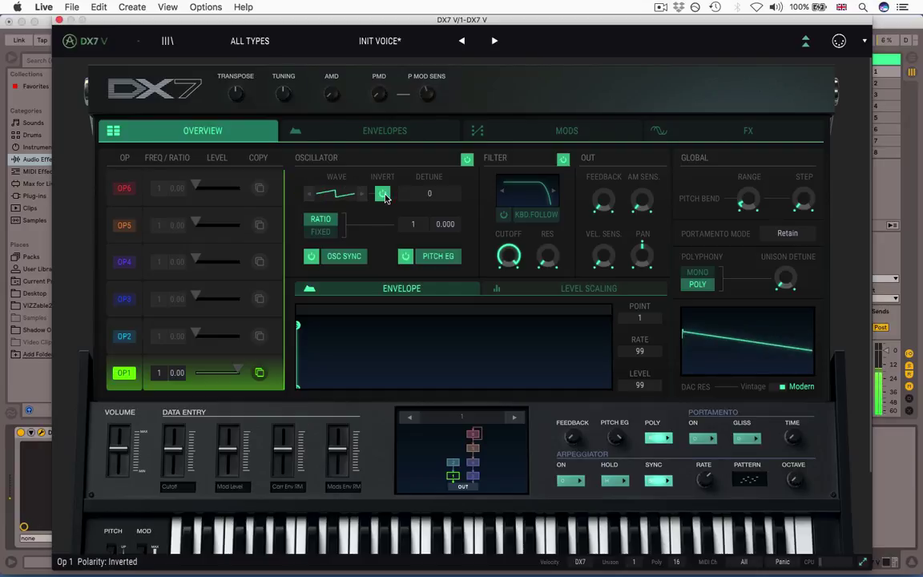
click(384, 197)
click(384, 196)
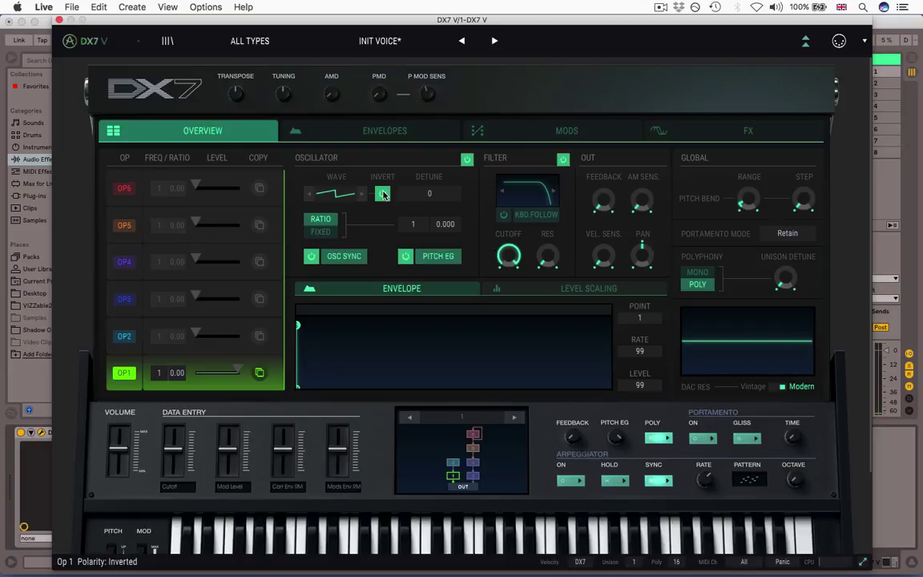
click(383, 195)
click(383, 194)
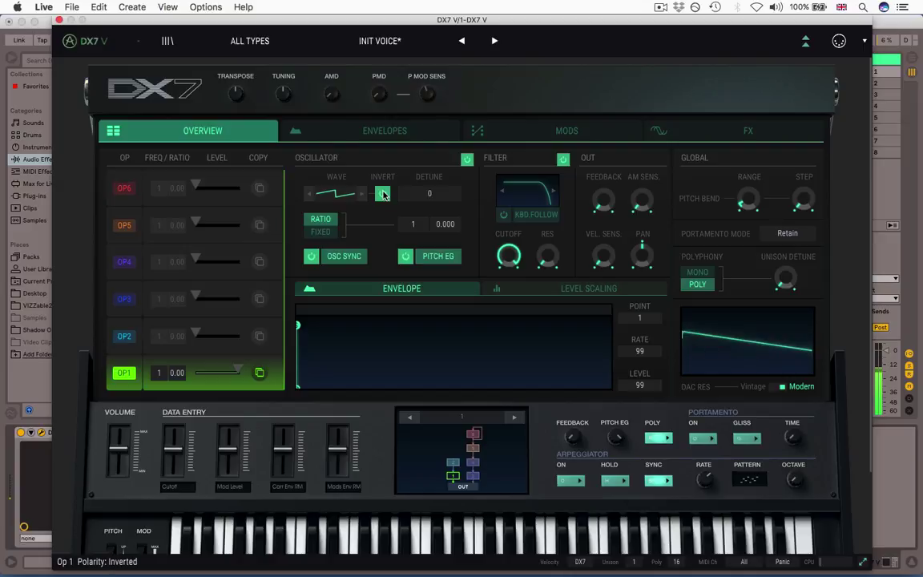
click(383, 195)
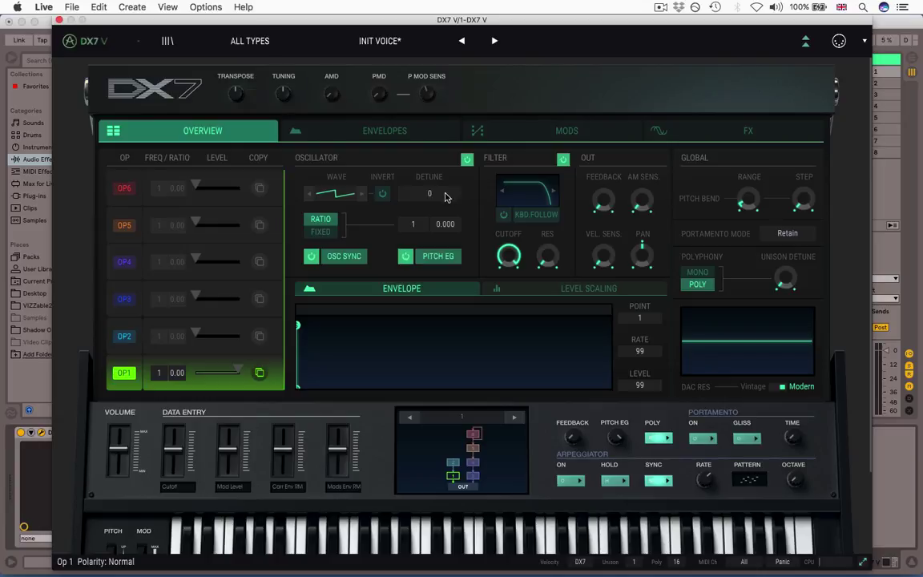
mouse_move(446, 197)
mouse_down()
mouse_move(443, 78)
mouse_move(440, 299)
mouse_move(433, 155)
mouse_move(434, 193)
mouse_up()
click(317, 231)
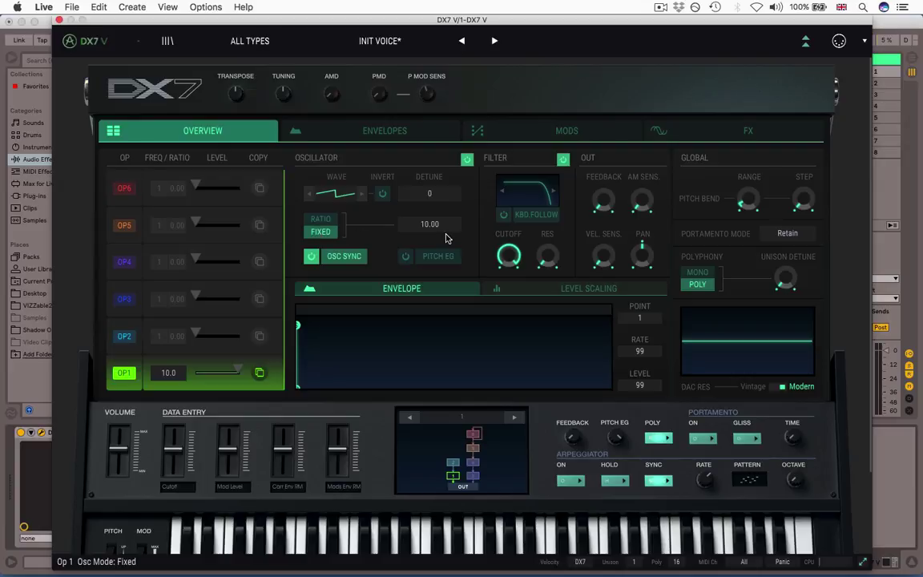
drag(439, 226, 439, 173)
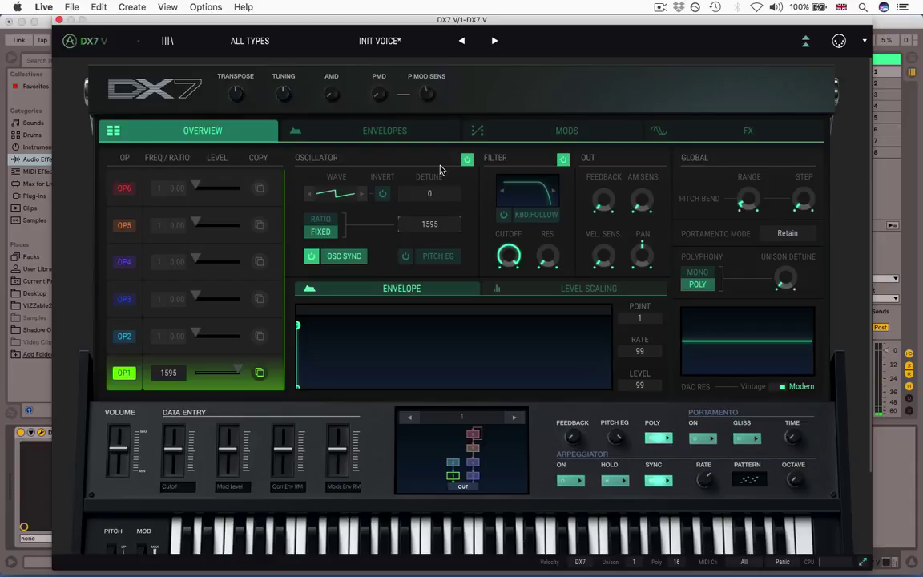
click(321, 219)
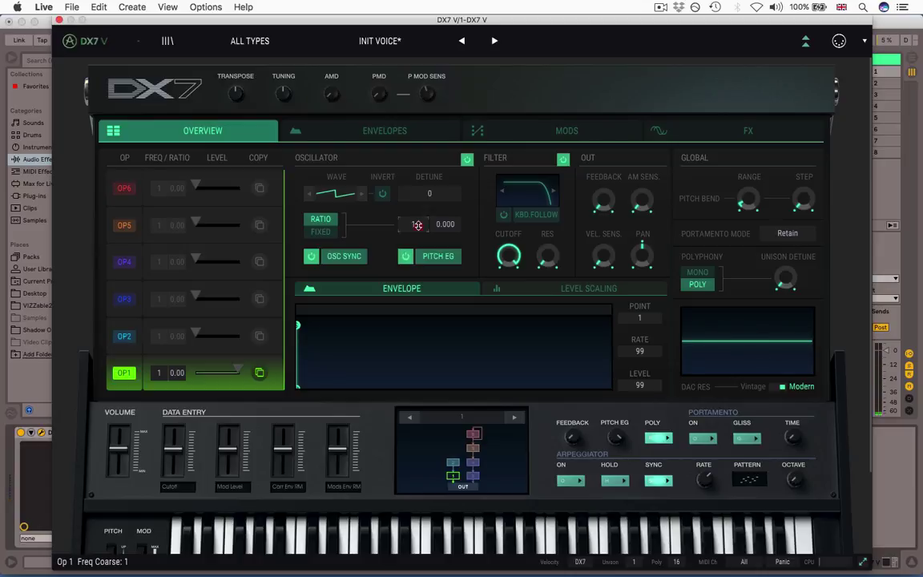
Try operator 1's coarse ratio at 2, 4 and 0.25, and raise fine frequency to 2.750
drag(417, 225, 423, 219)
mouse_move(416, 224)
mouse_down()
mouse_move(417, 209)
mouse_move(416, 225)
mouse_up()
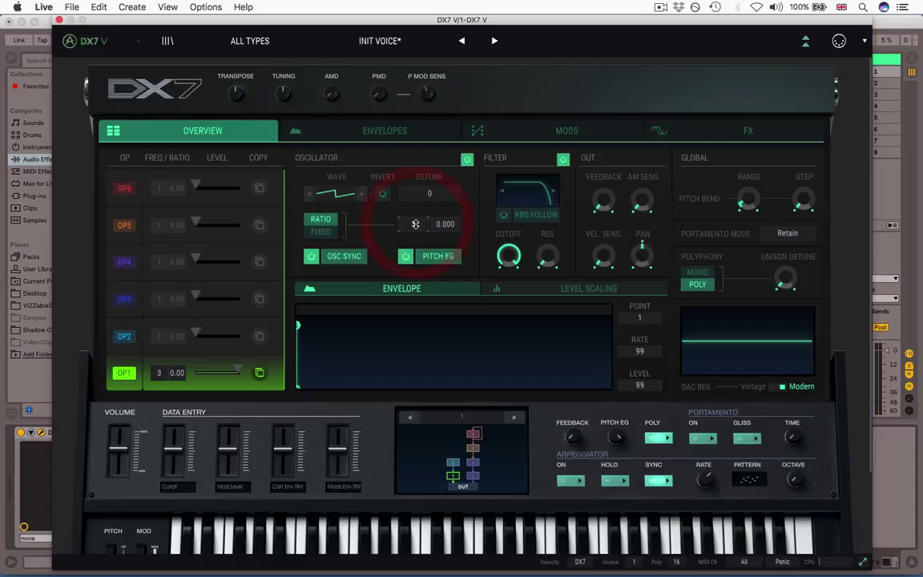
mouse_move(416, 223)
mouse_down()
mouse_move(417, 237)
mouse_move(419, 185)
mouse_move(422, 227)
mouse_up()
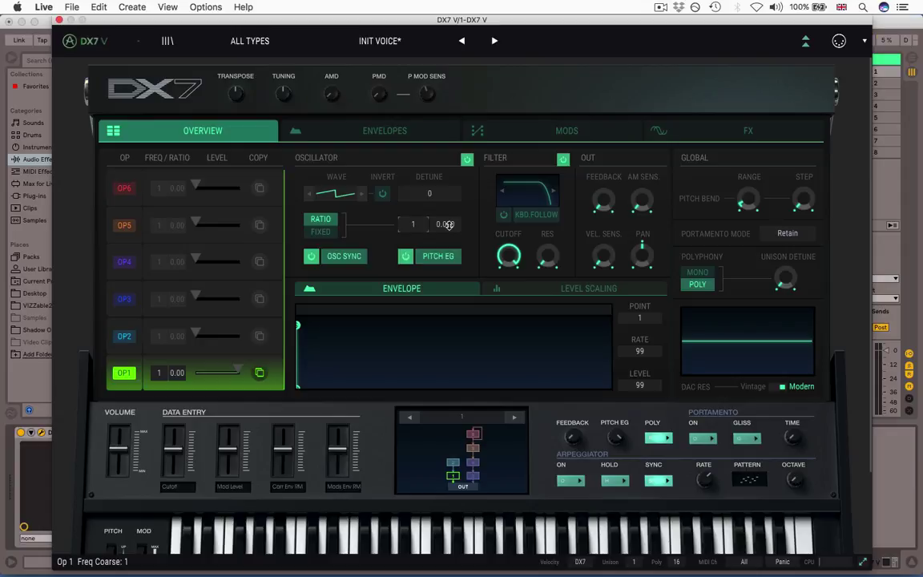
mouse_move(449, 224)
mouse_down()
mouse_move(403, 192)
mouse_move(403, 144)
mouse_move(439, 229)
mouse_move(431, 107)
mouse_move(391, 64)
mouse_move(391, 48)
mouse_move(439, 98)
mouse_move(401, 124)
mouse_move(409, 178)
mouse_move(455, 229)
mouse_up()
Switch operator 1 to fixed frequency and sweep it from 10 Hz through 3052, 0.370, 0.809 and 873 Hz
click(320, 232)
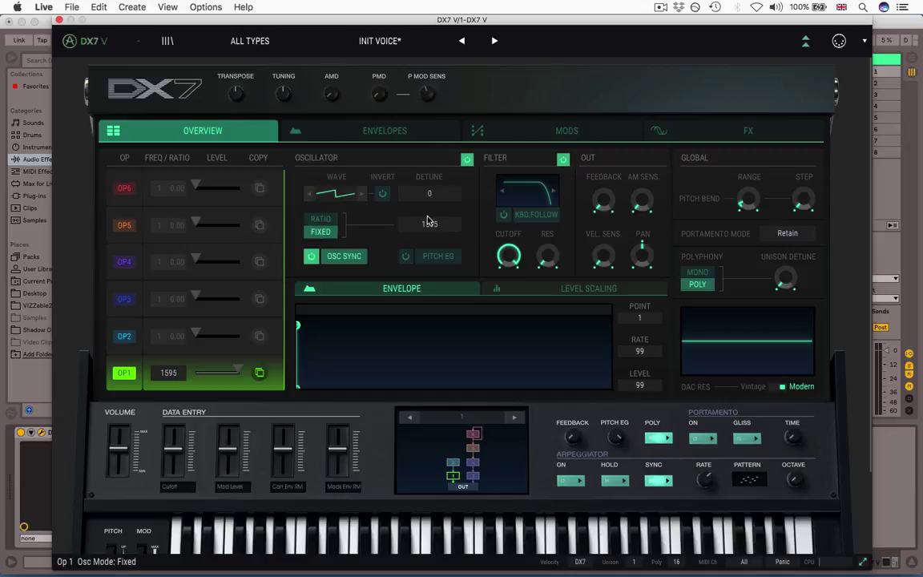
scroll(434, 225, up, 1)
double_click(434, 227)
drag(434, 225, 439, 155)
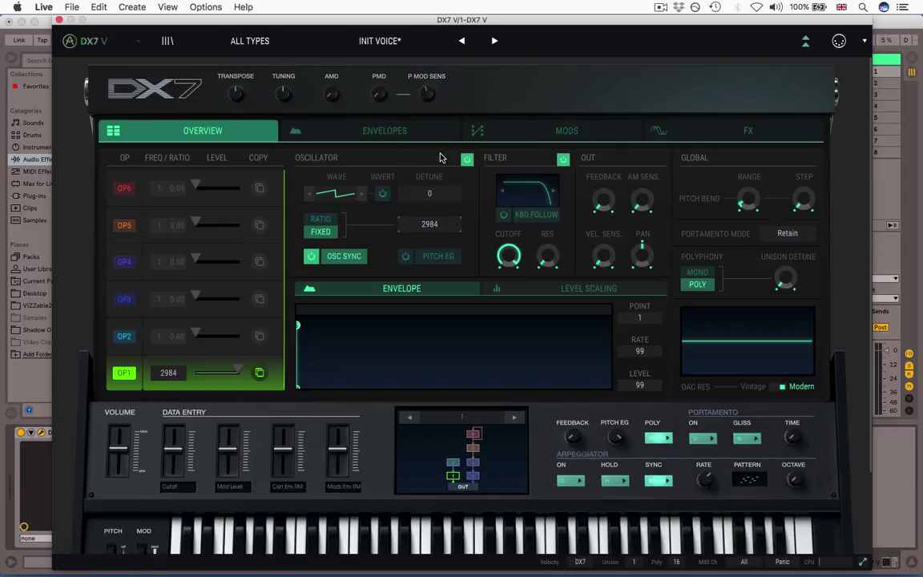
drag(437, 213, 435, 330)
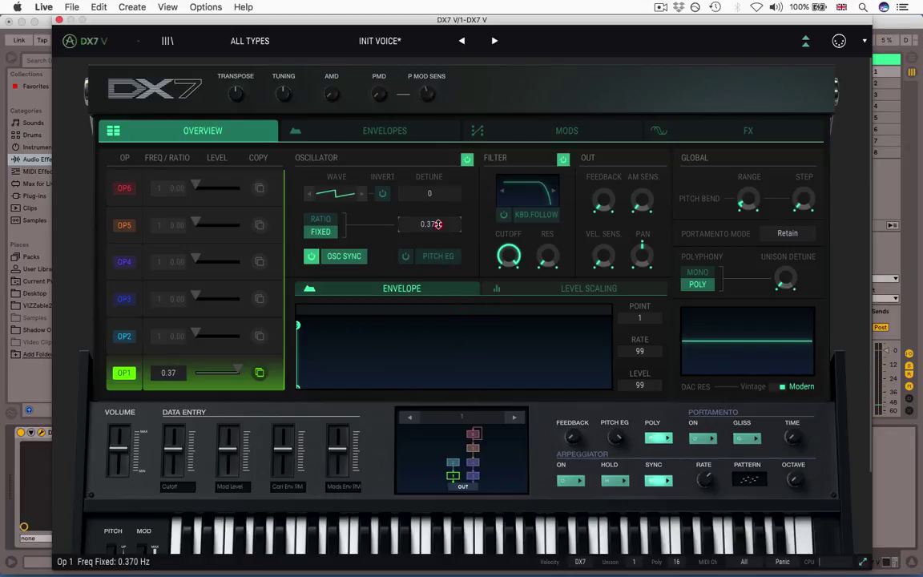
mouse_move(436, 224)
mouse_down()
mouse_move(438, 193)
mouse_move(438, 214)
mouse_up()
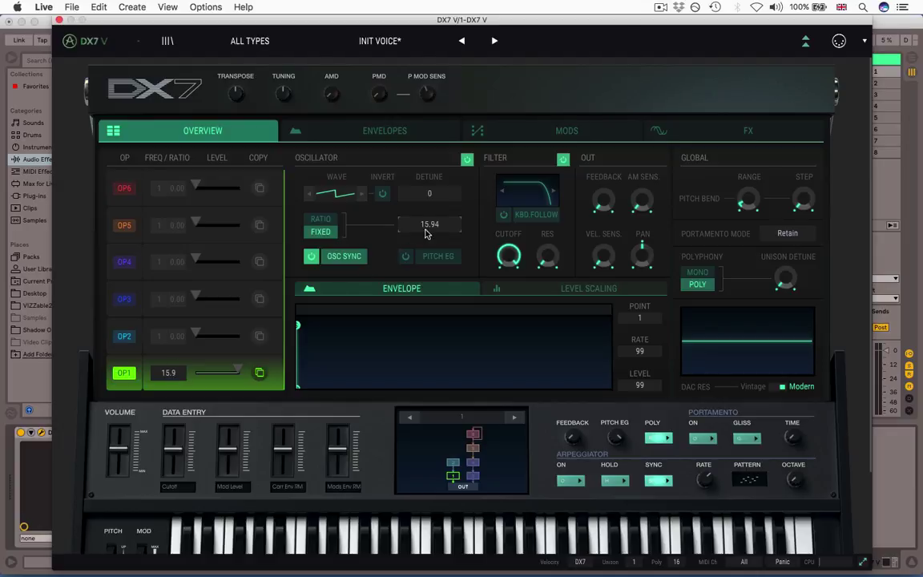
drag(431, 226, 441, 182)
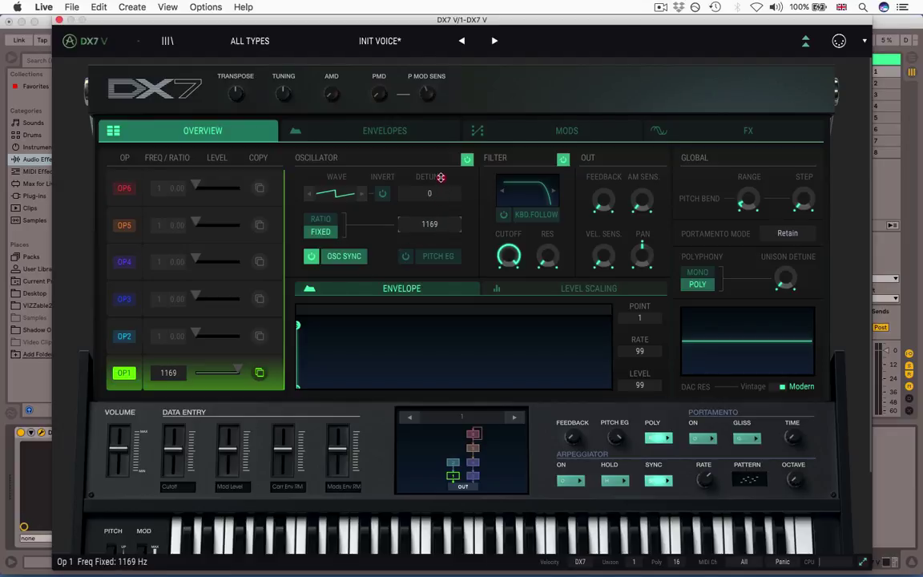
click(168, 373)
drag(168, 373, 152, 330)
click(320, 221)
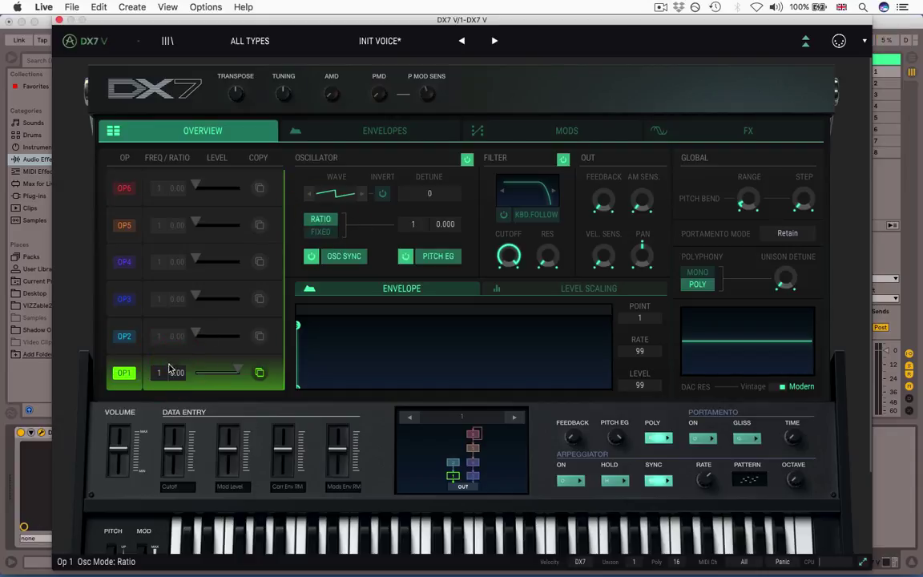
drag(159, 371, 157, 321)
drag(419, 223, 420, 226)
Raise operator 3's output level to 99 and switch its waveform to SAW
drag(195, 293, 378, 328)
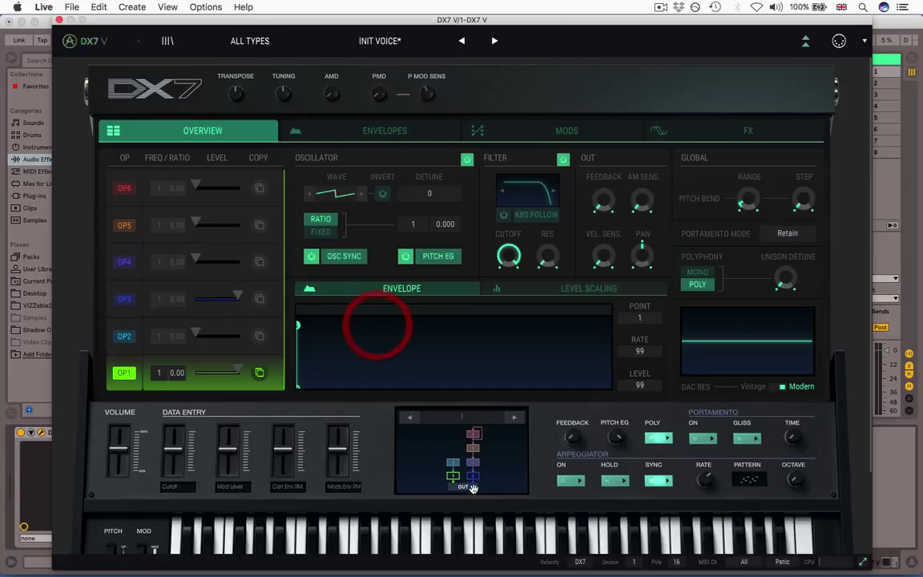
click(258, 296)
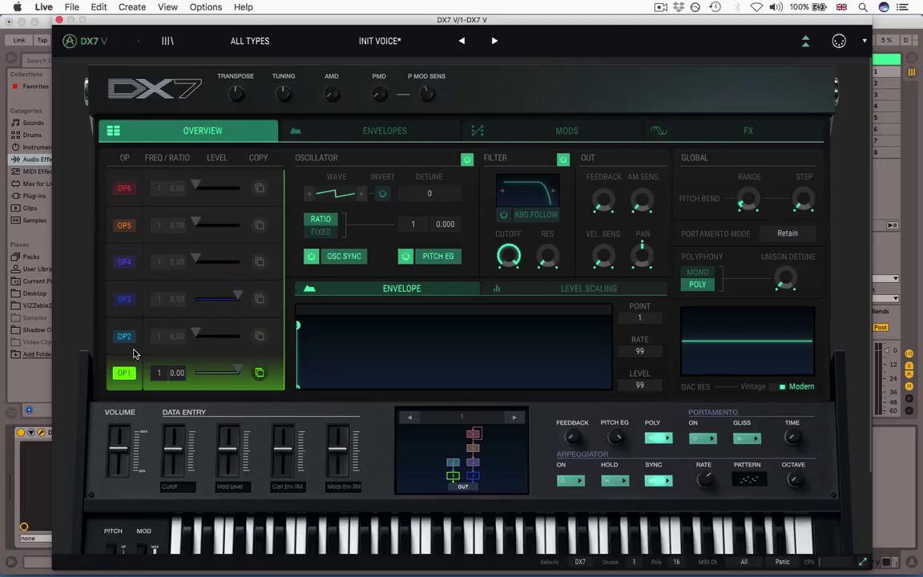
click(114, 290)
click(344, 195)
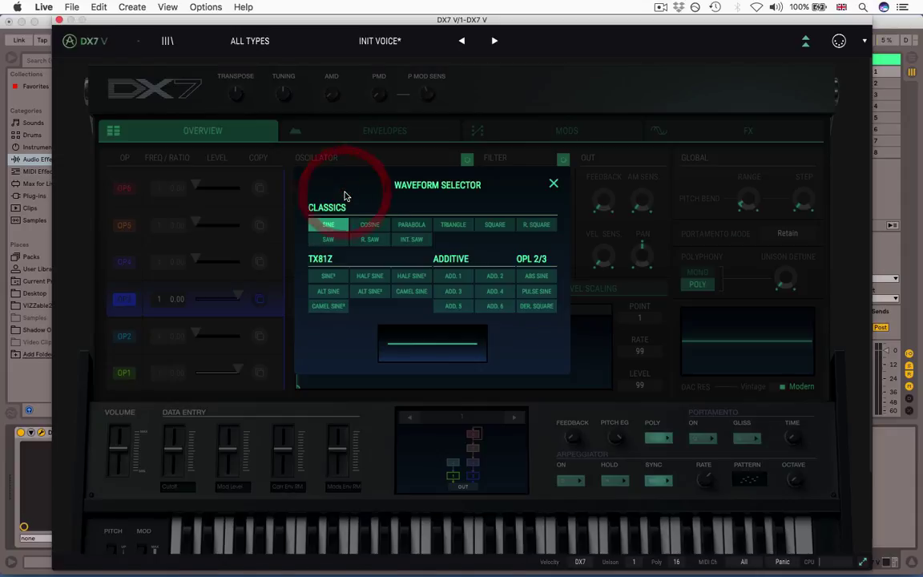
click(327, 240)
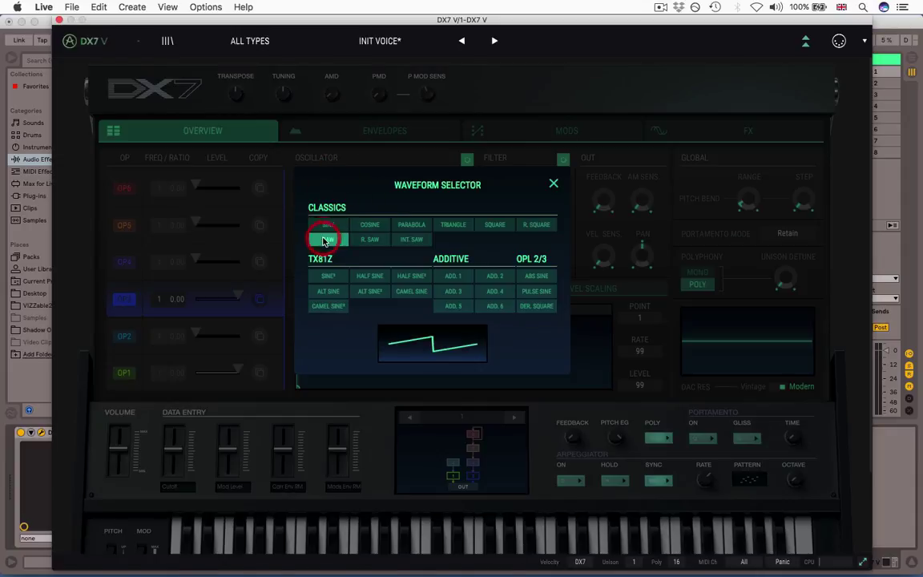
click(552, 184)
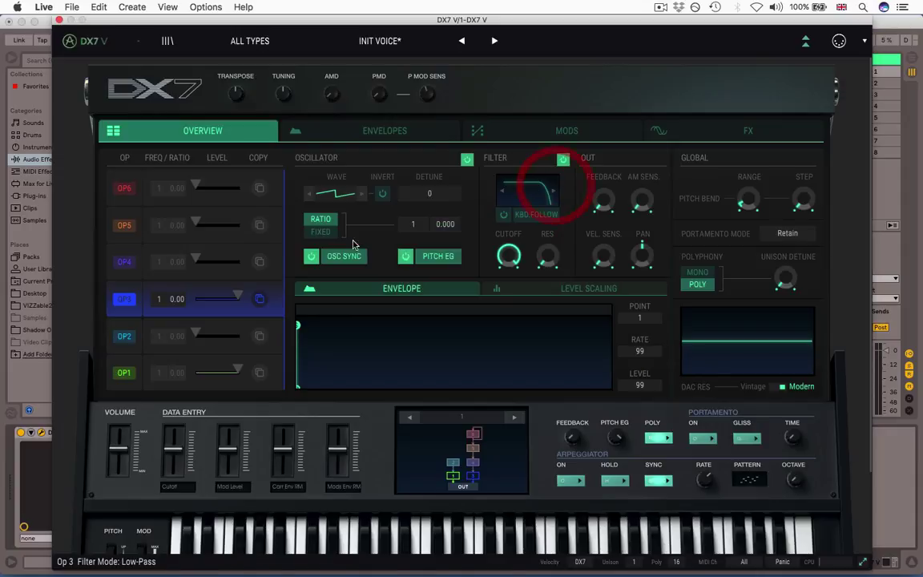
click(122, 373)
click(119, 296)
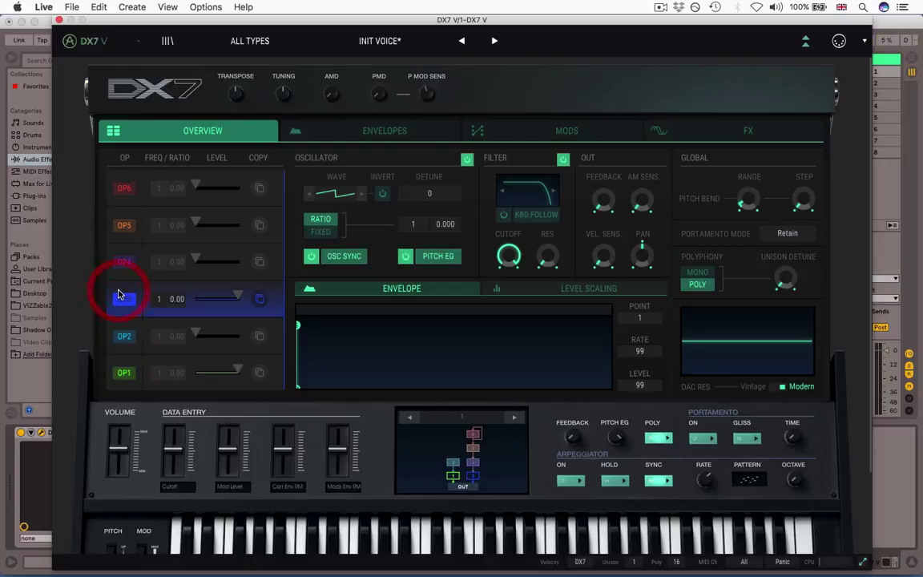
click(339, 255)
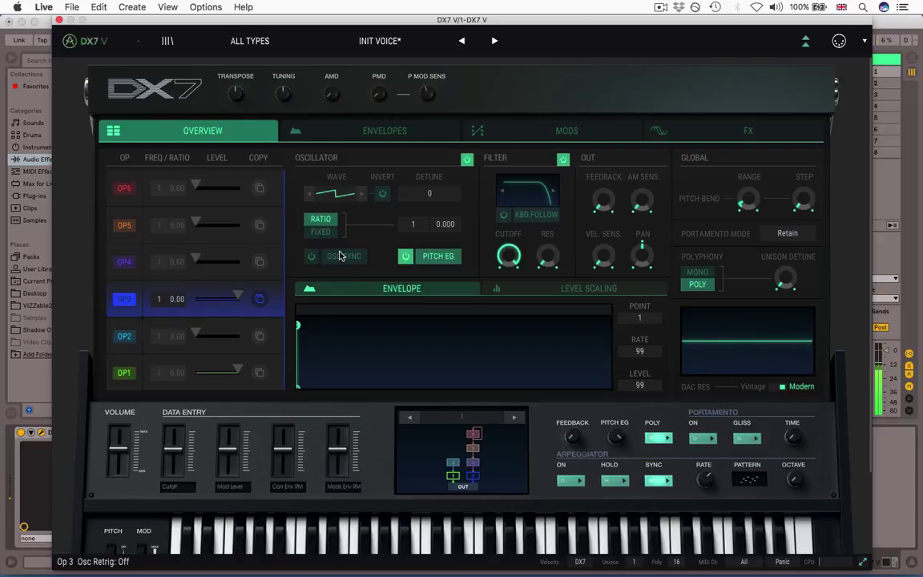
click(339, 256)
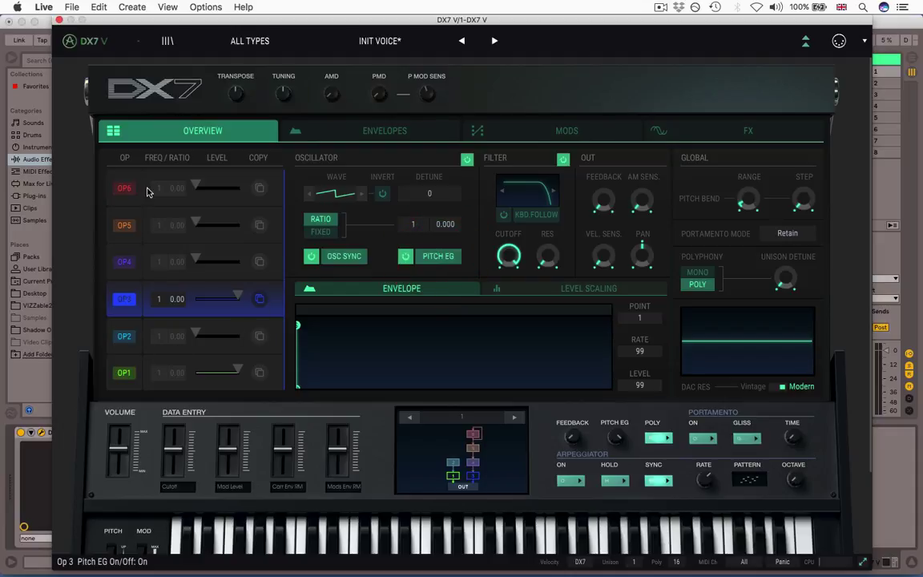
Toggle operator 3's Pitch EG off and back on, then show the Envelopes page
click(432, 260)
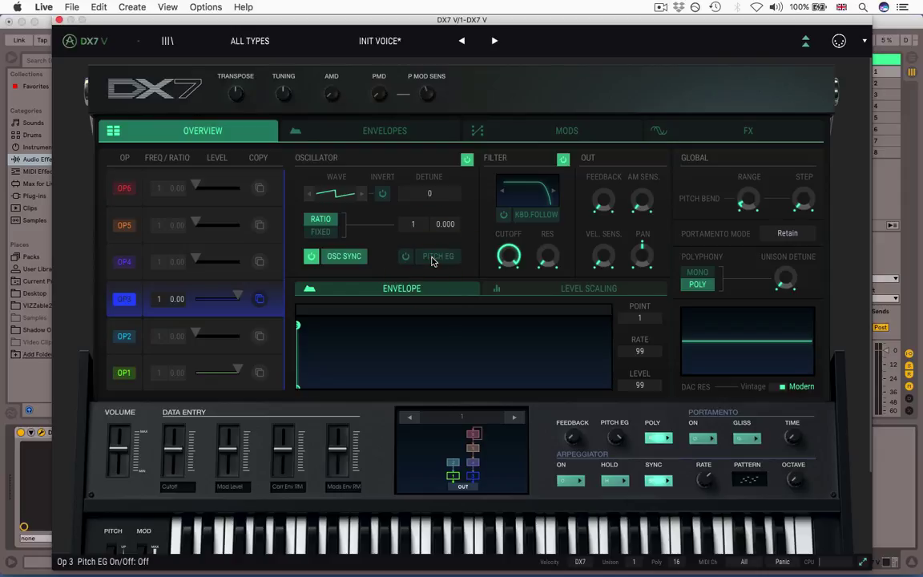
click(432, 258)
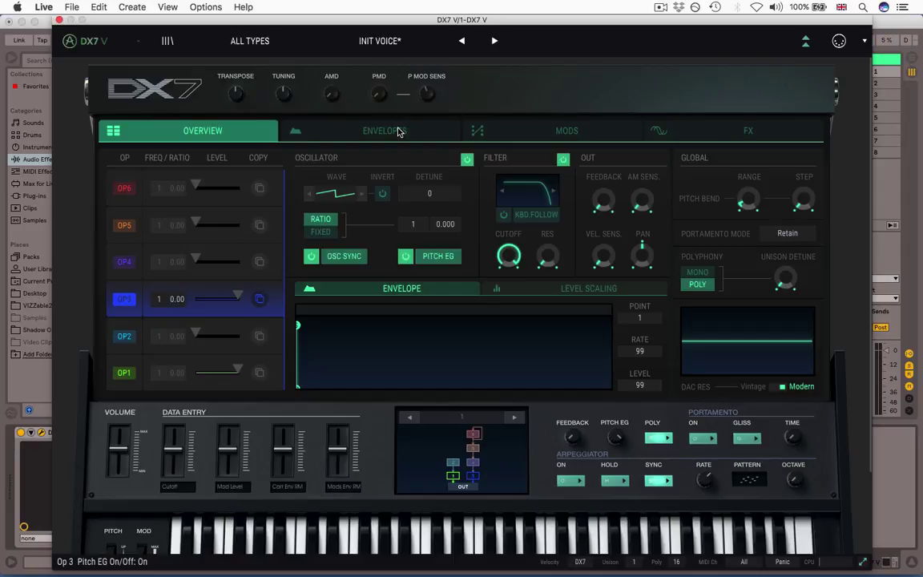
click(398, 130)
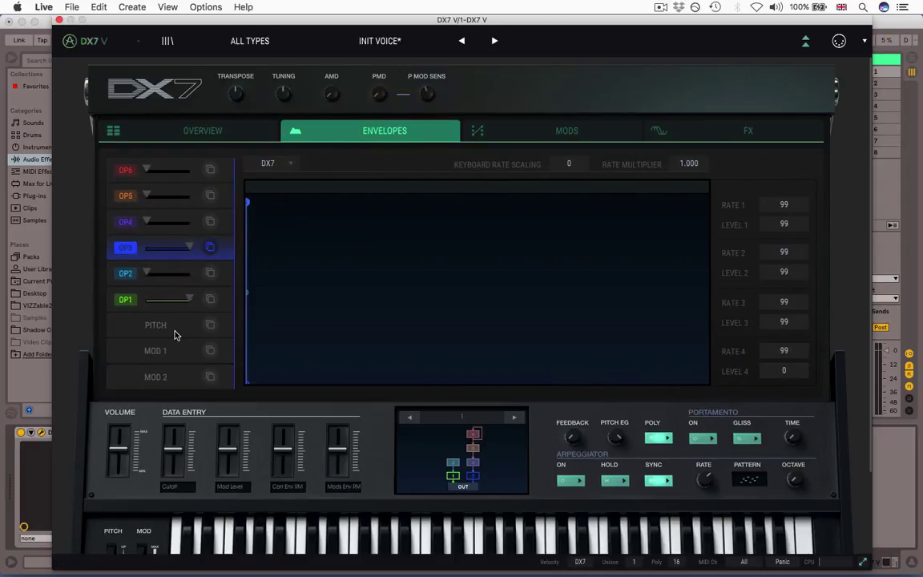
Drag the pitch envelope's points to rates 99, 77, 66, 25 and levels 50, 71, 64, 53
click(156, 326)
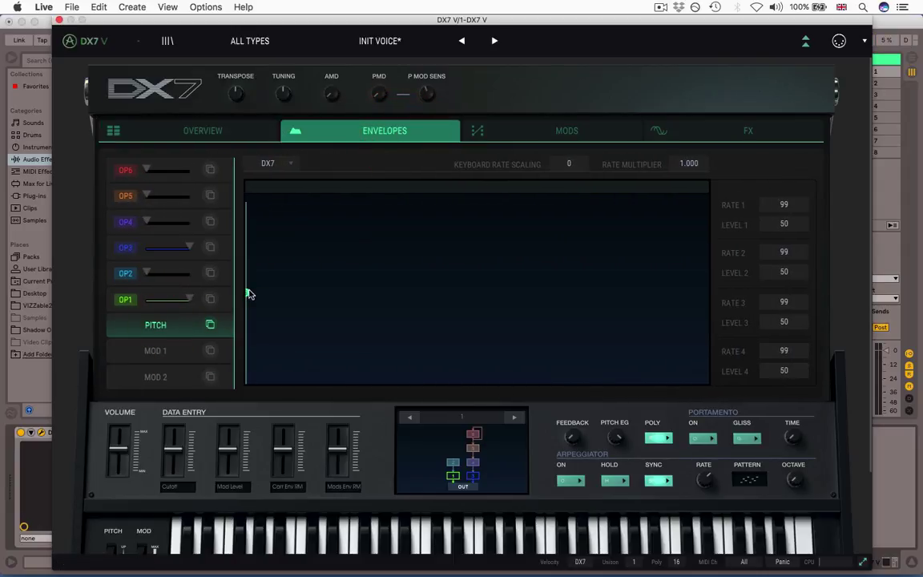
drag(248, 294, 533, 287)
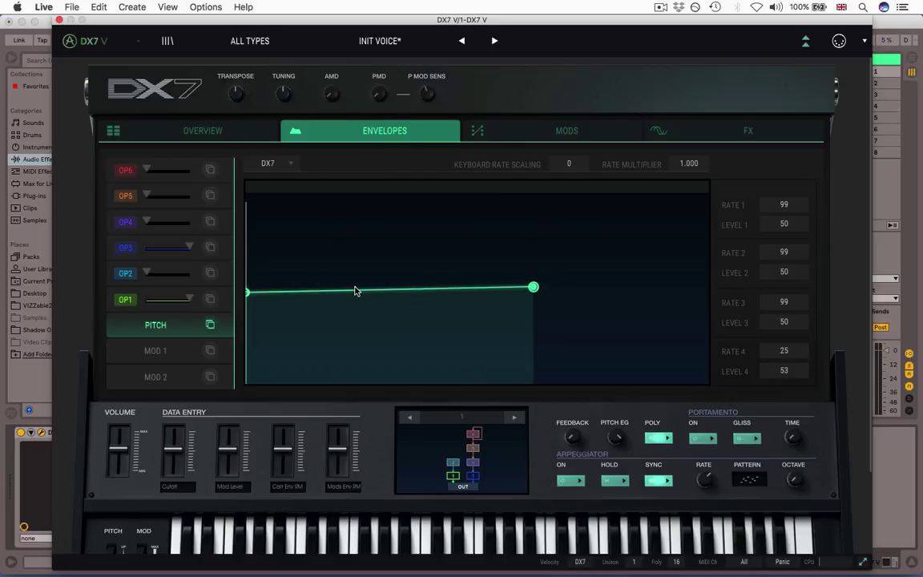
click(354, 287)
drag(249, 294, 375, 268)
drag(247, 293, 330, 255)
click(565, 274)
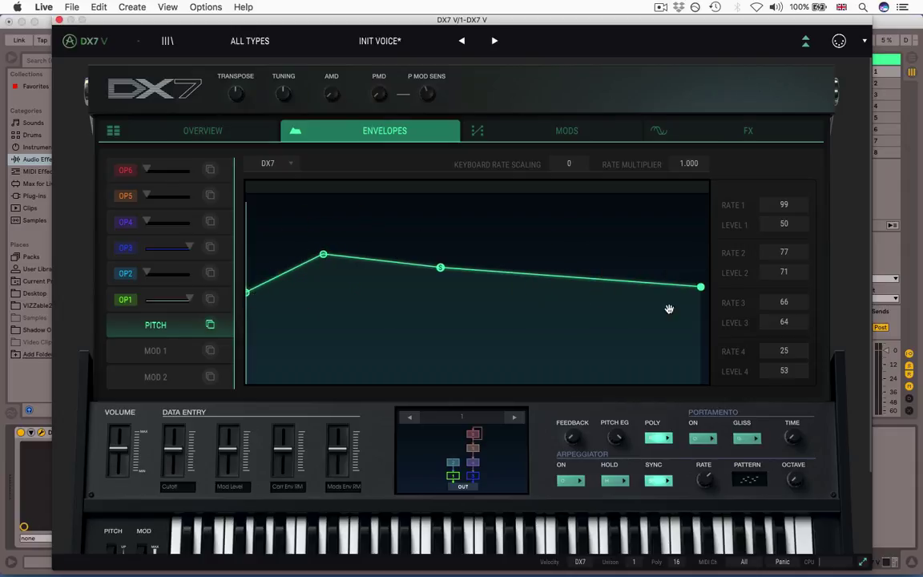
Return to the Overview page and switch off operator 3's pitch envelope
click(225, 128)
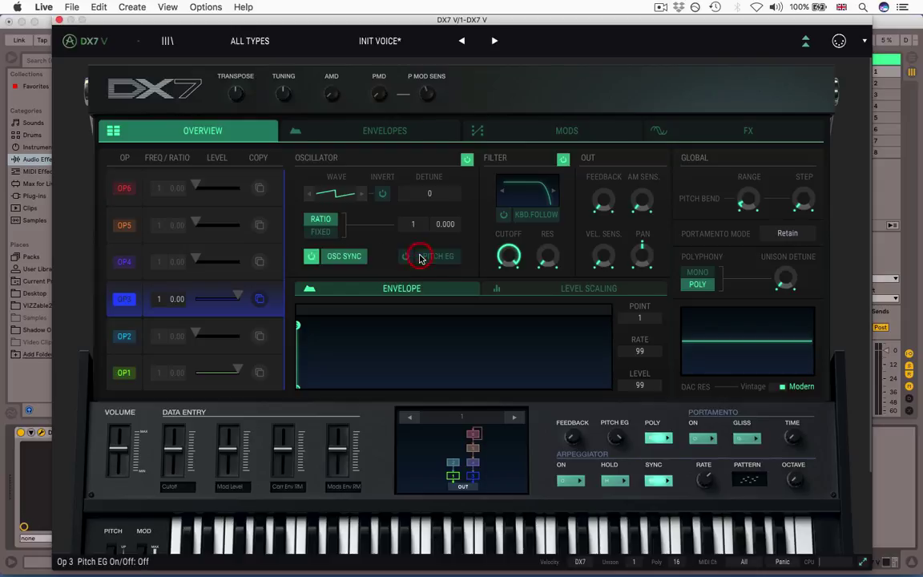
click(123, 372)
click(436, 264)
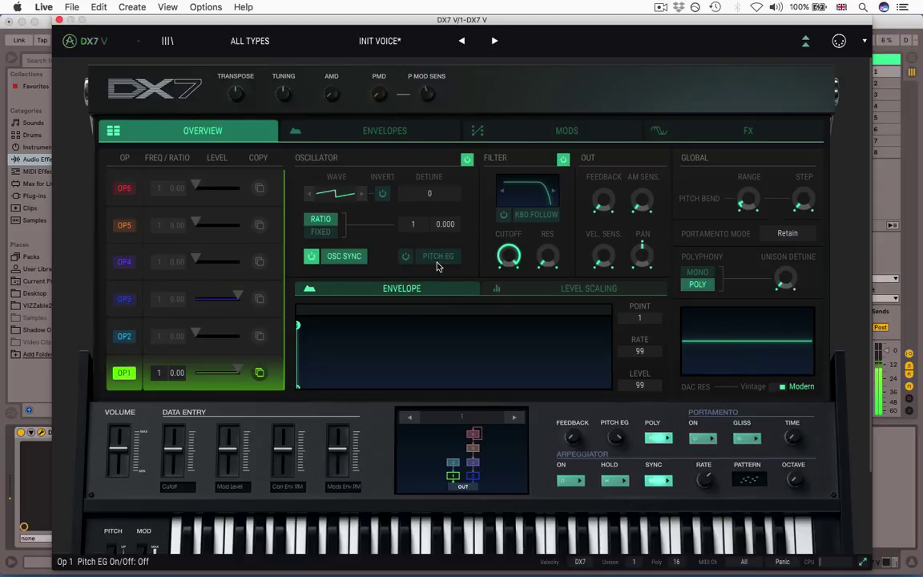
click(438, 258)
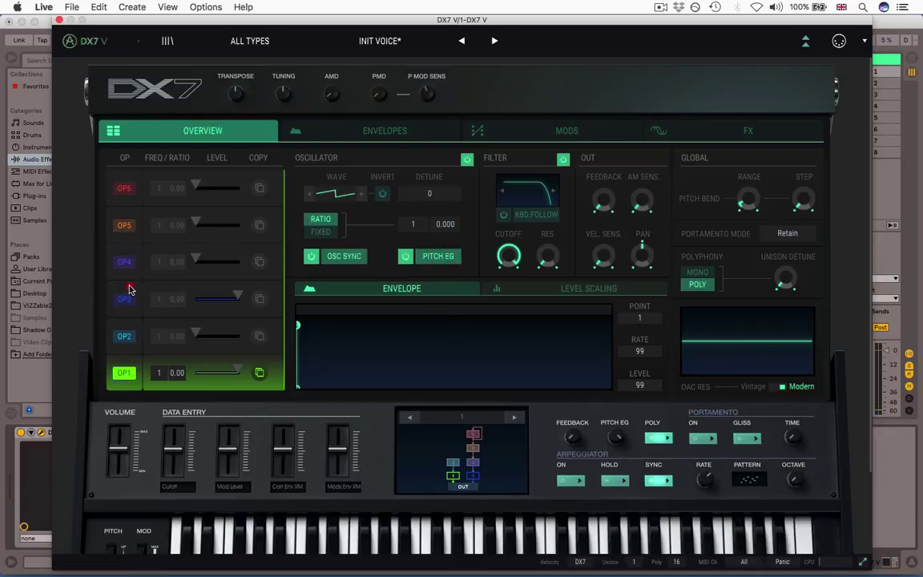
click(124, 299)
click(438, 256)
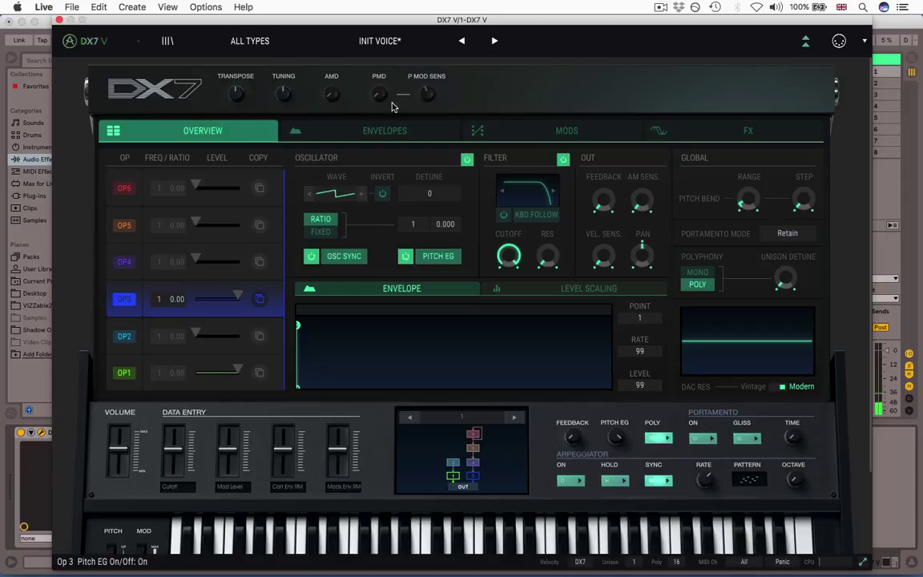
click(382, 131)
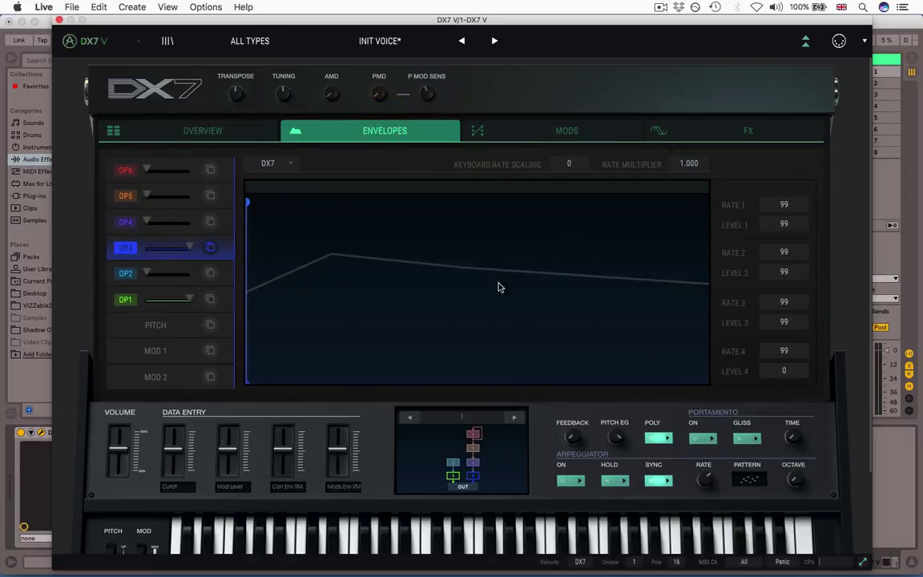
click(164, 125)
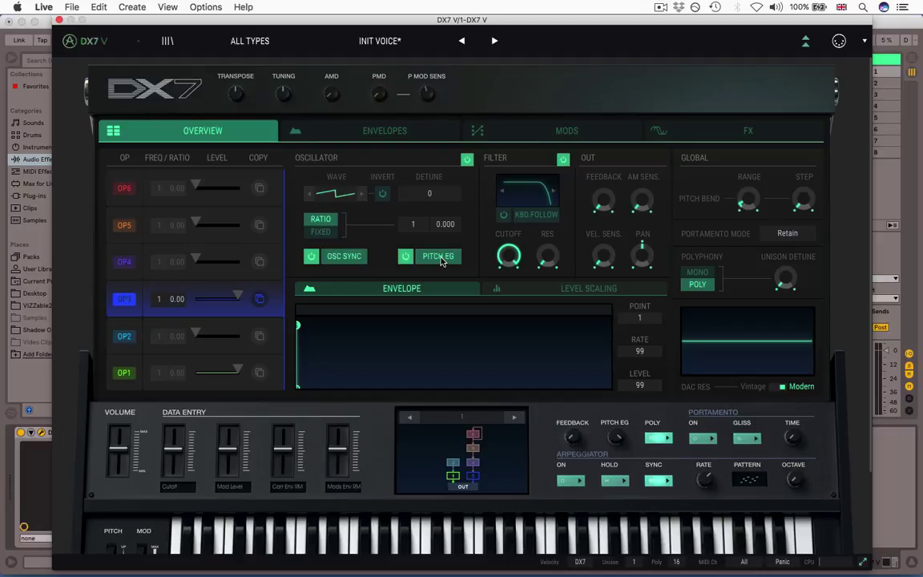
click(440, 257)
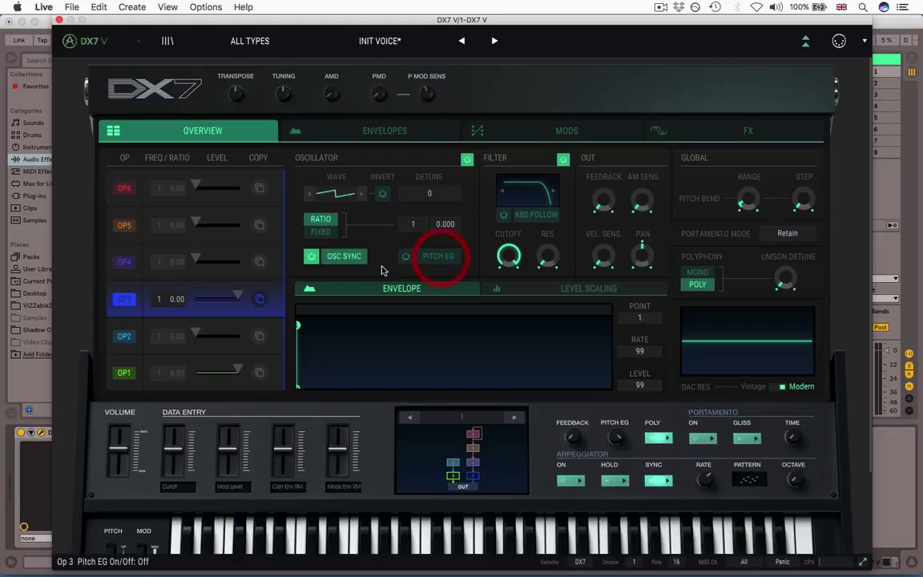
Turn off operator 1's pitch envelope and give it a sawtooth waveform
click(117, 362)
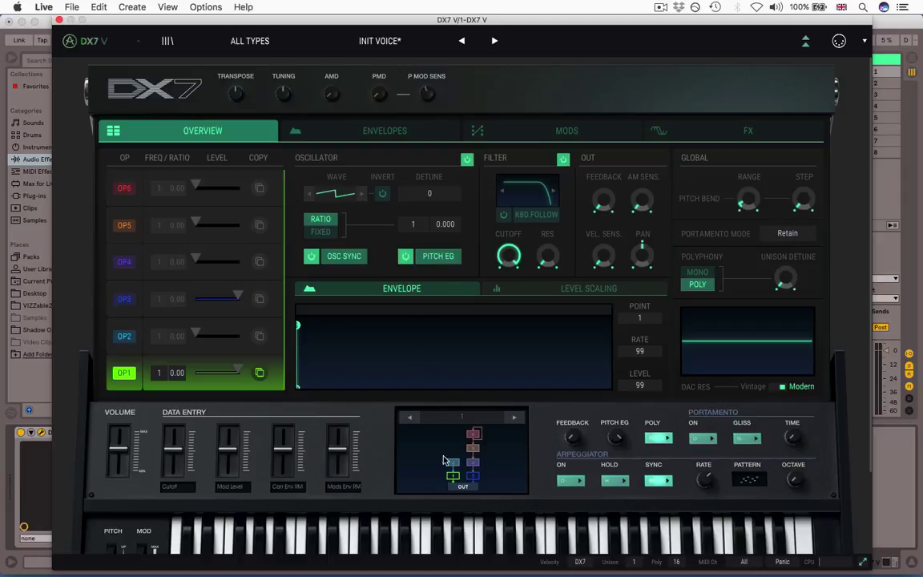
click(440, 256)
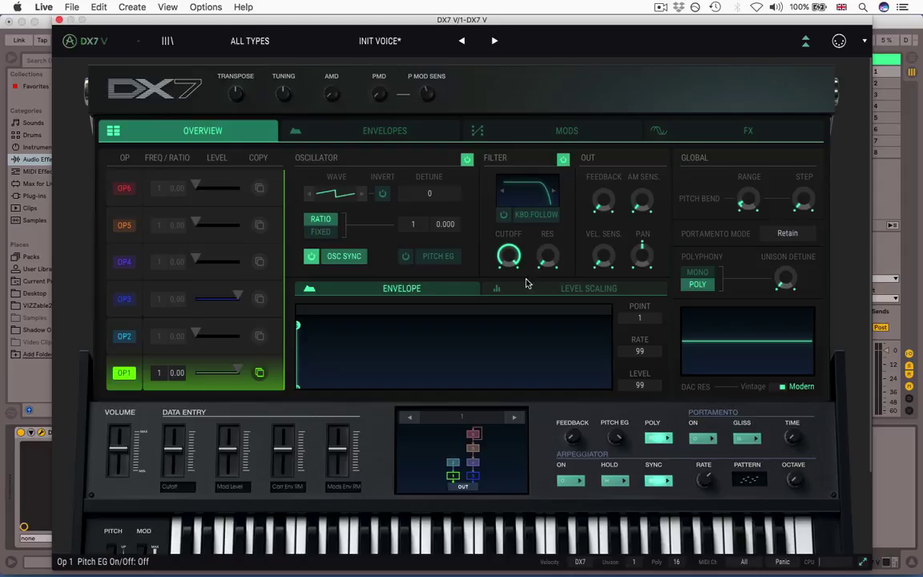
click(334, 193)
Drop operator 3's level to about 10, then lower operator 1's cutoff to about 151 Hz with more resonance
drag(239, 294, 56, 266)
click(109, 362)
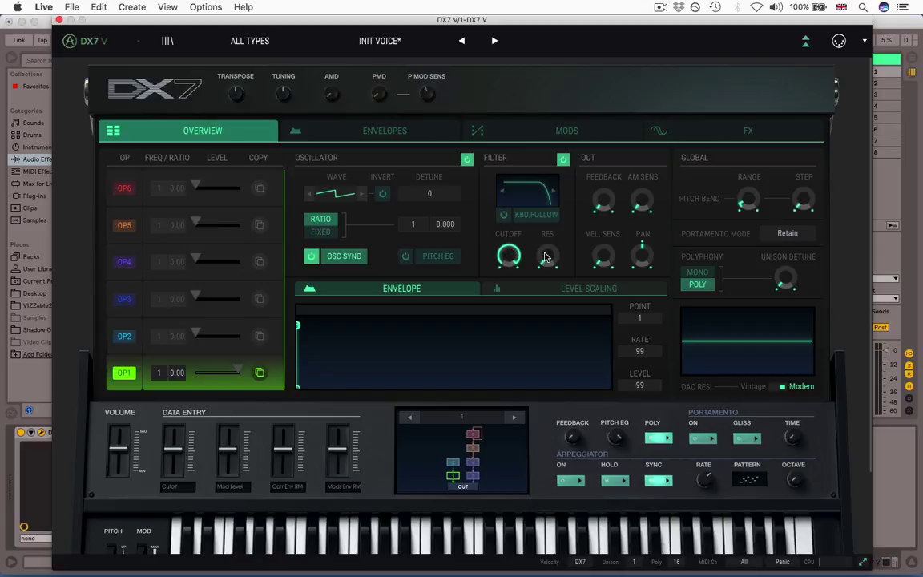
drag(507, 255, 497, 316)
drag(547, 263, 535, 147)
drag(507, 254, 509, 187)
Audition Band-Pass and High-Pass, lower cutoff to 202 Hz, then set operator 1's filter back to Low-Pass
click(525, 198)
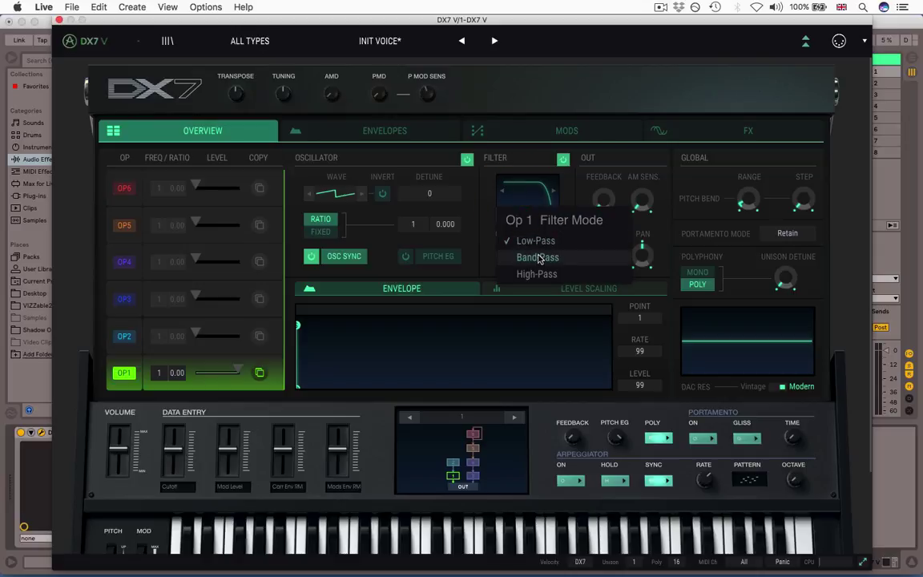
click(540, 182)
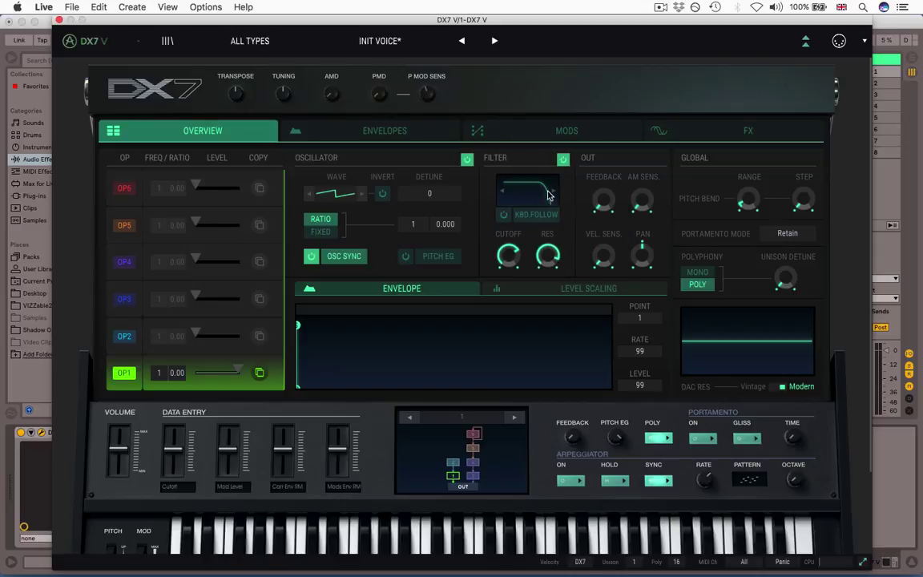
click(552, 196)
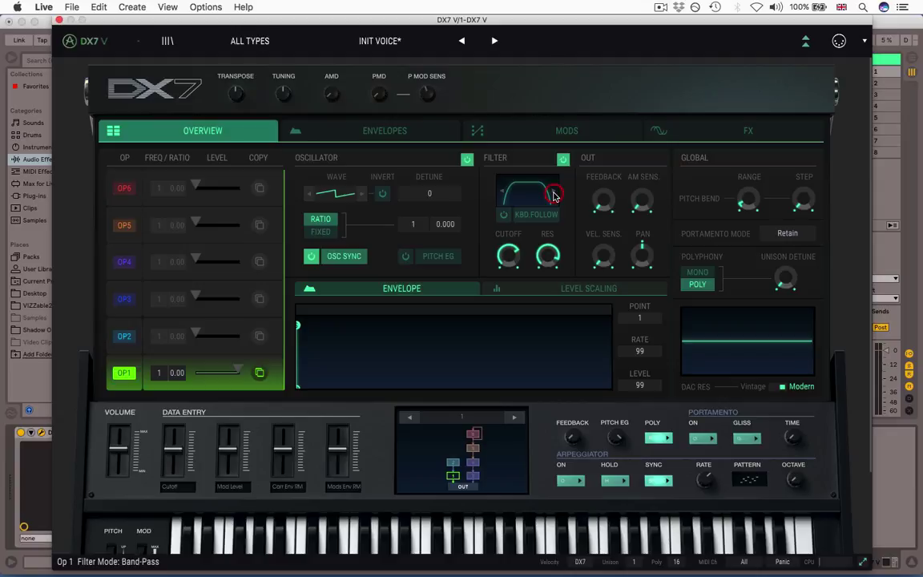
click(553, 196)
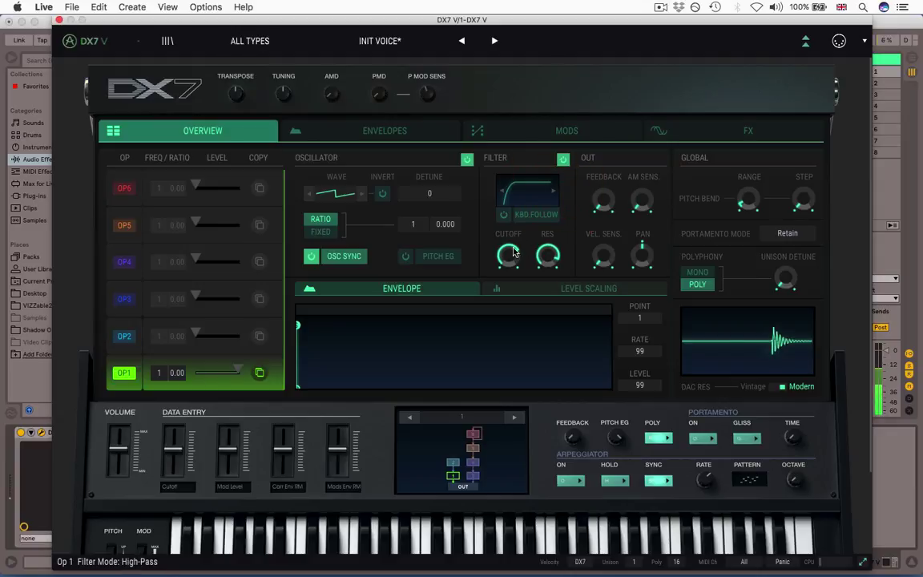
drag(507, 255, 506, 334)
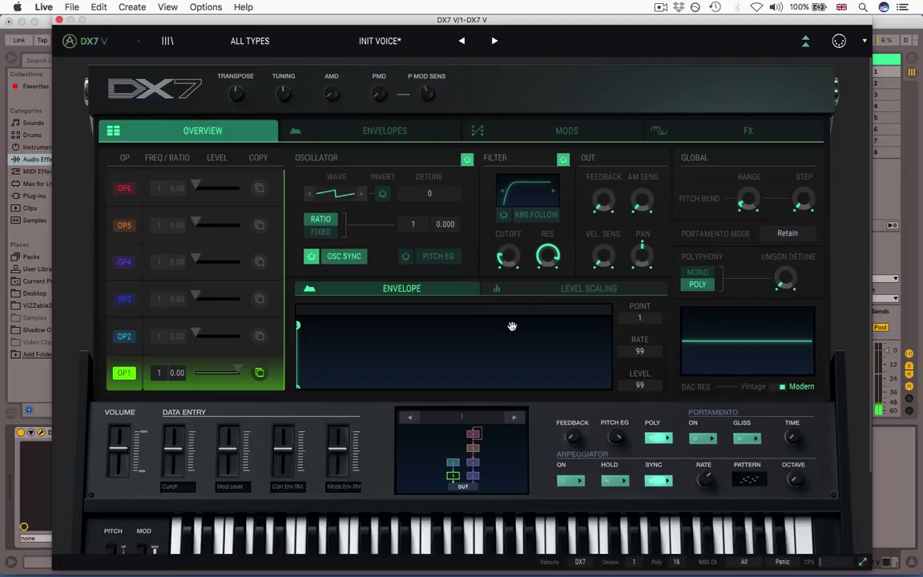
click(554, 191)
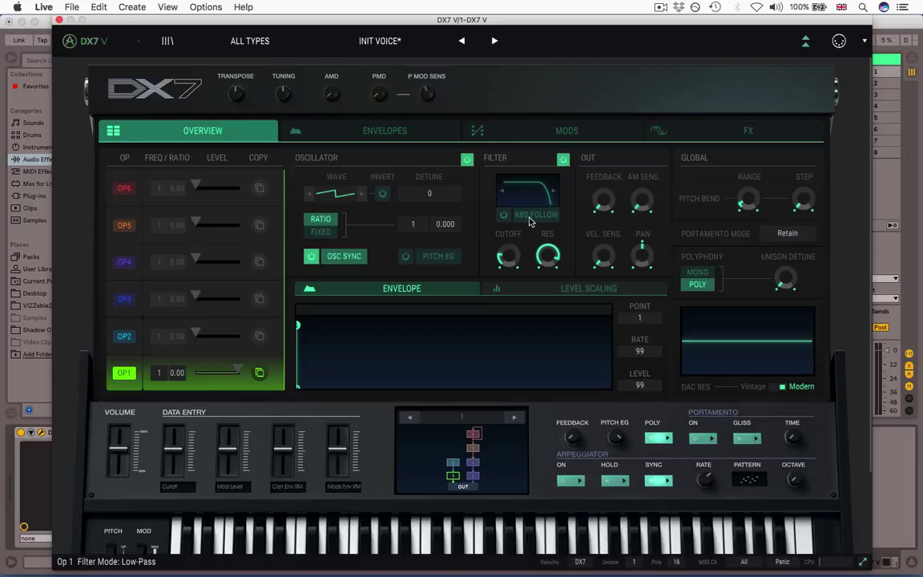
Disable operator 1's filter keyboard follow, open cutoff to 20000 Hz and lower resonance slightly
click(529, 218)
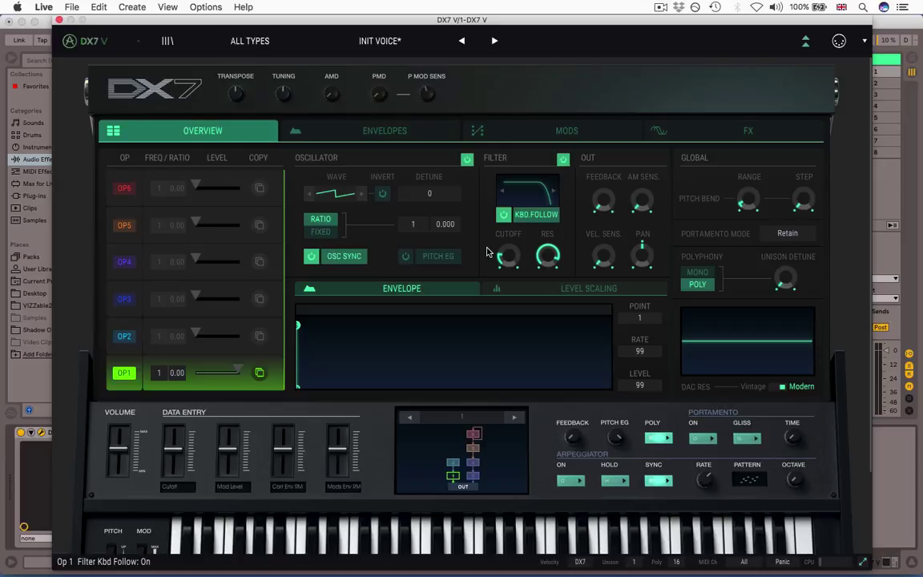
click(521, 213)
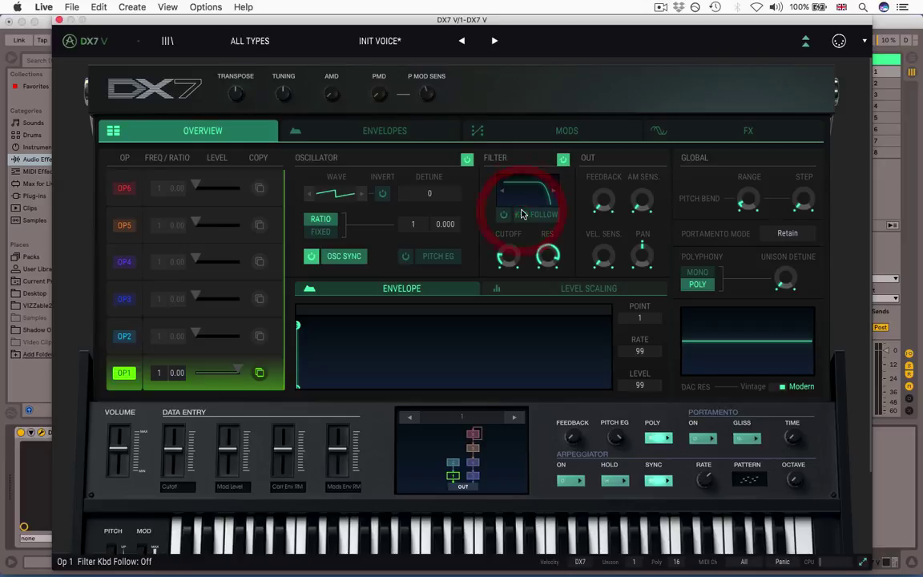
click(502, 256)
scroll(502, 257, down, 1)
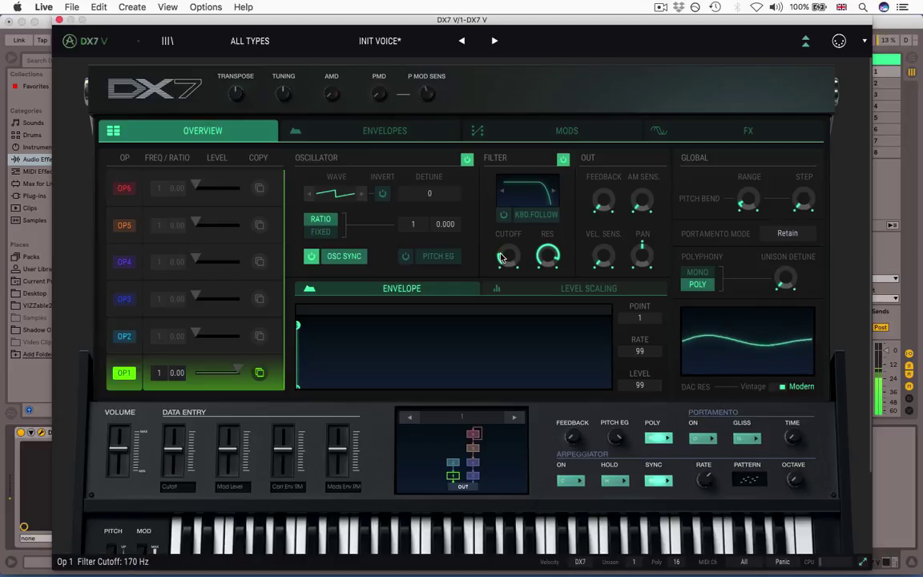
drag(503, 256, 504, 217)
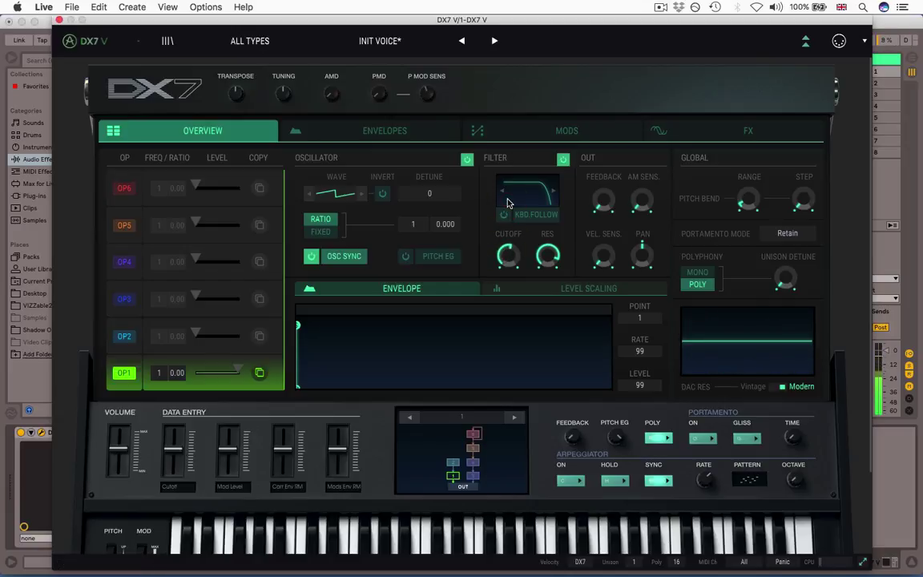
scroll(548, 254, down, 2)
drag(508, 245, 514, 173)
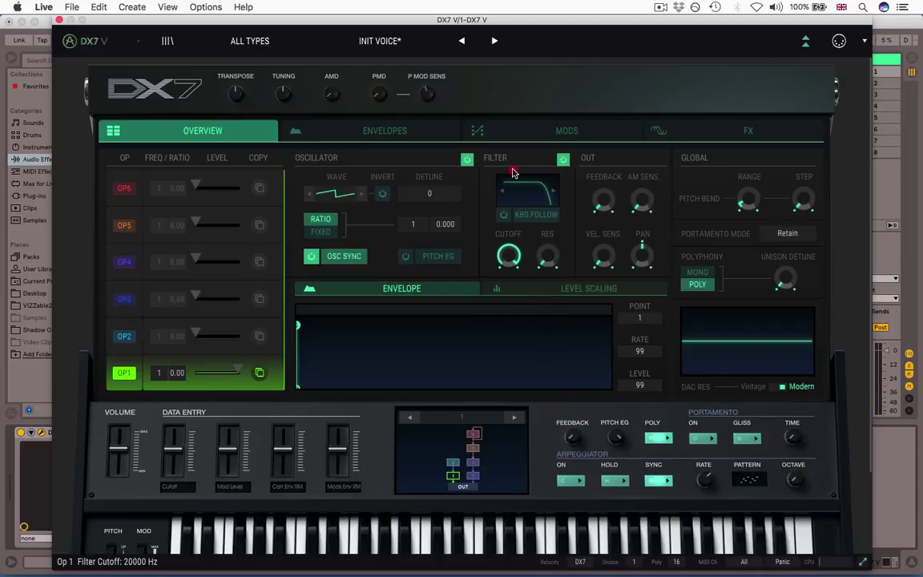
Switch off operator 1's filter with the FILTER section power button
click(563, 160)
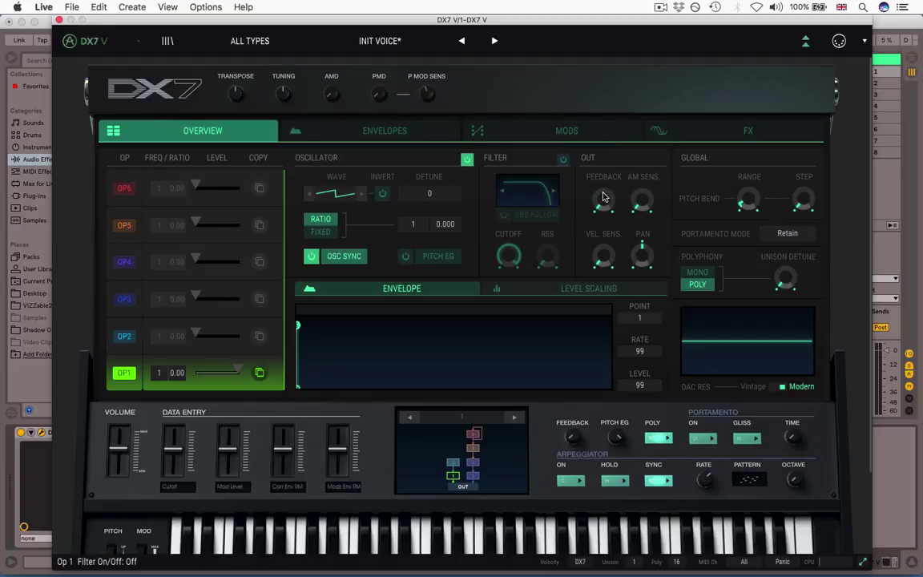
Push operator 1's OUT FEEDBACK to its maximum, then bring it back to the minimum
drag(604, 197, 604, 77)
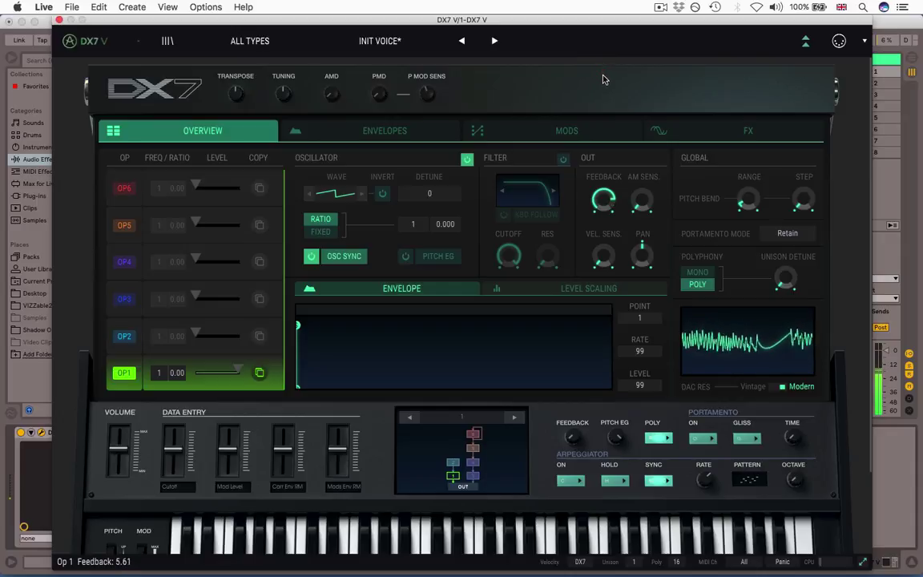
click(604, 80)
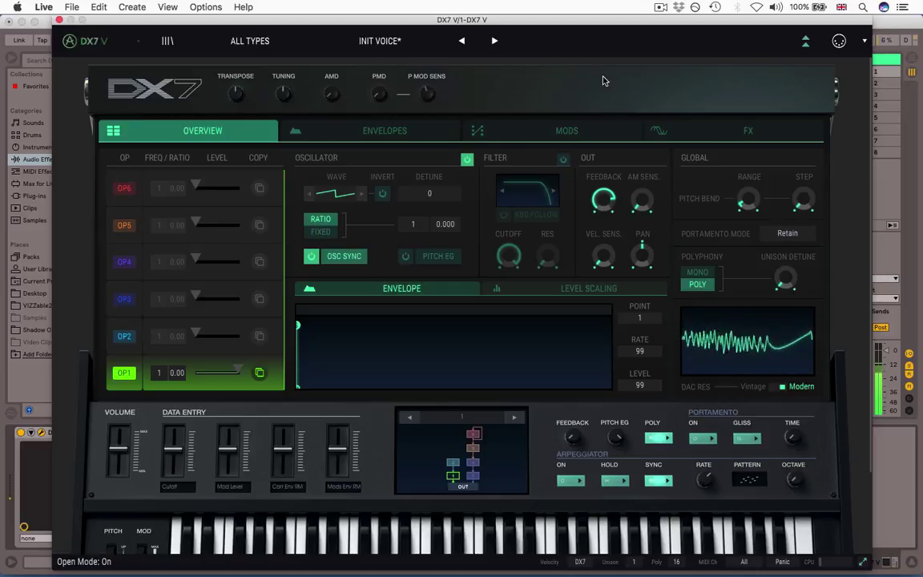
click(604, 195)
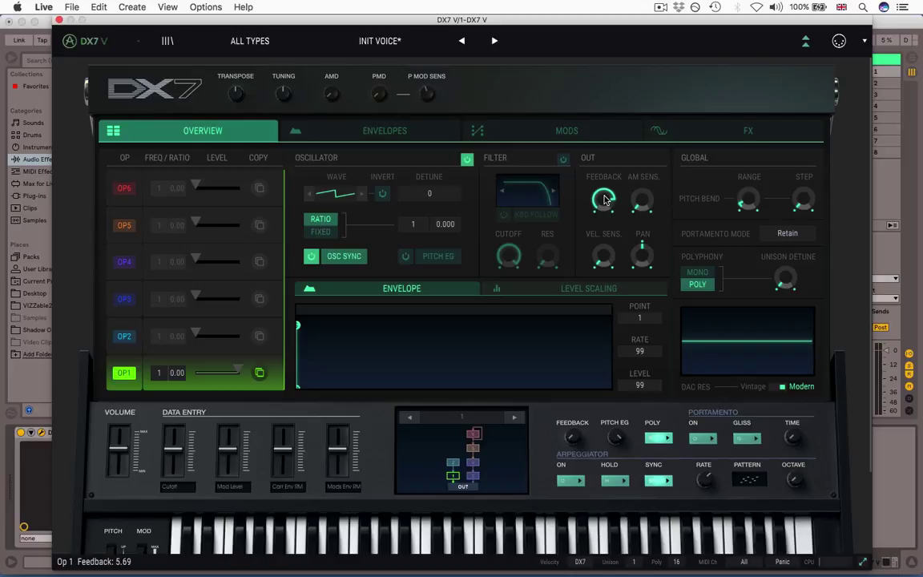
drag(604, 200, 606, 233)
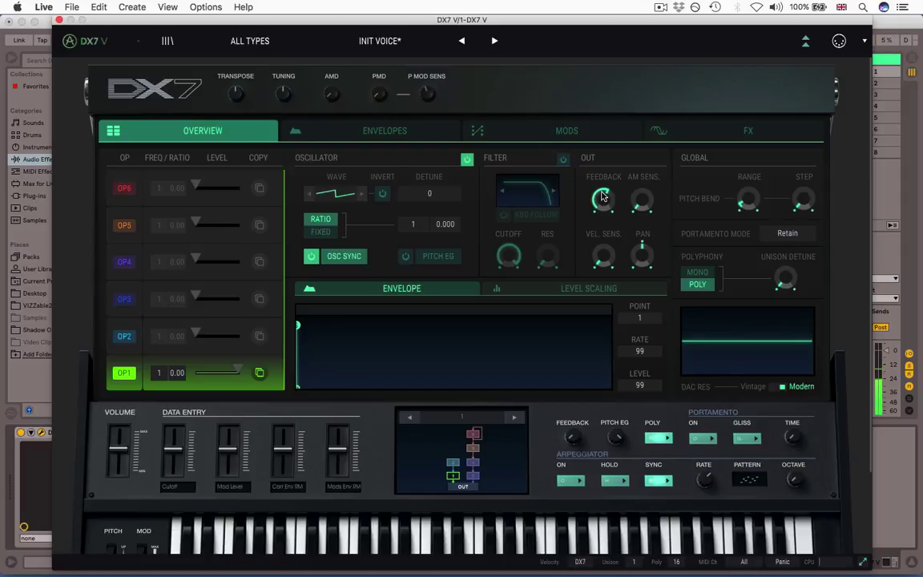
drag(603, 199, 605, 227)
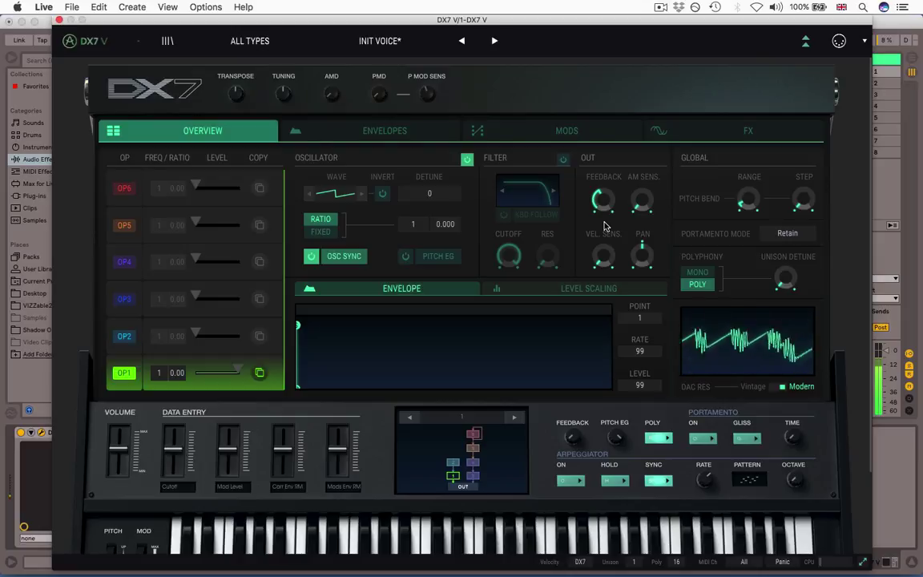
drag(602, 201, 603, 278)
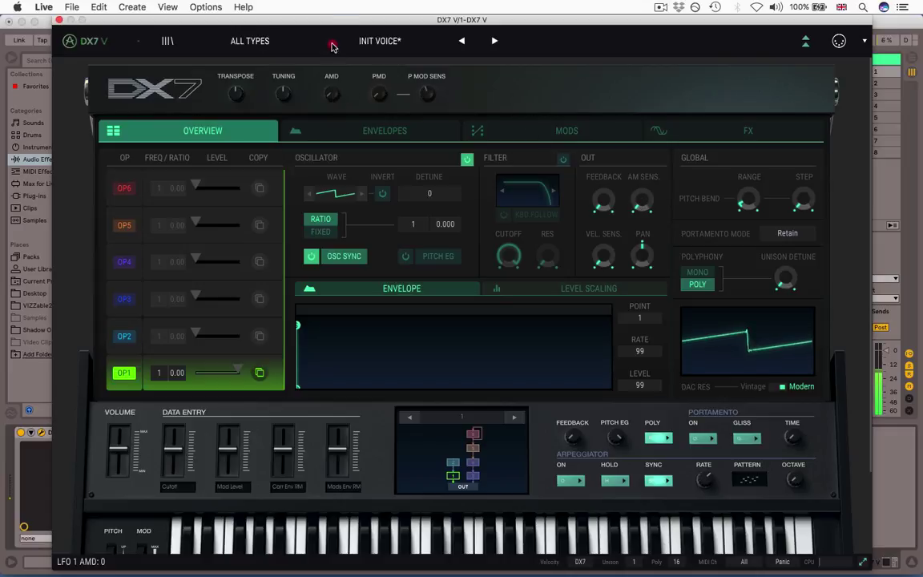
Sweep the LFO AMD and operator 1's AM SENS. up and down, ending with both turned back down
click(320, 224)
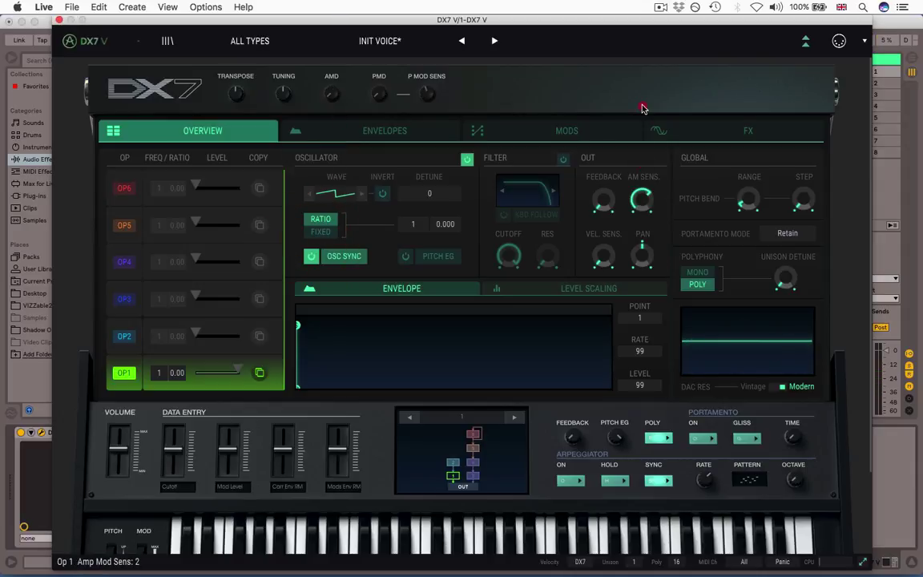
click(618, 93)
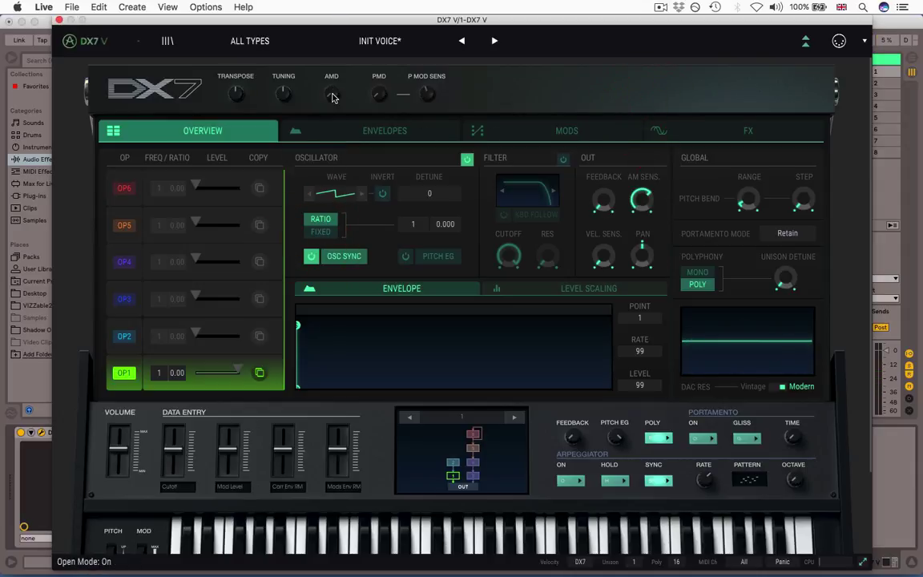
mouse_move(333, 97)
mouse_down()
mouse_move(329, 21)
mouse_move(299, 306)
mouse_up()
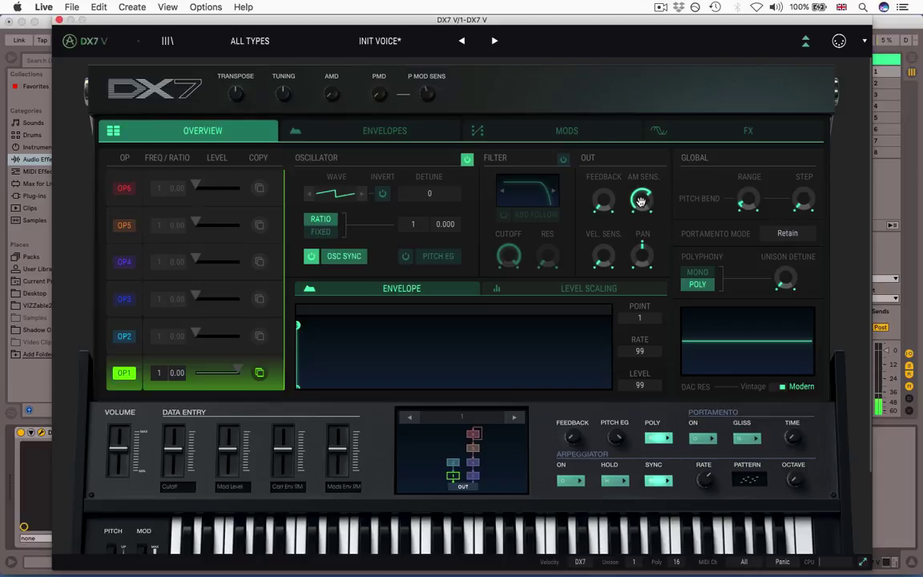
drag(640, 201, 641, 159)
mouse_move(328, 98)
mouse_down()
mouse_move(299, 90)
mouse_move(291, 10)
mouse_move(316, 72)
mouse_move(268, 4)
mouse_up()
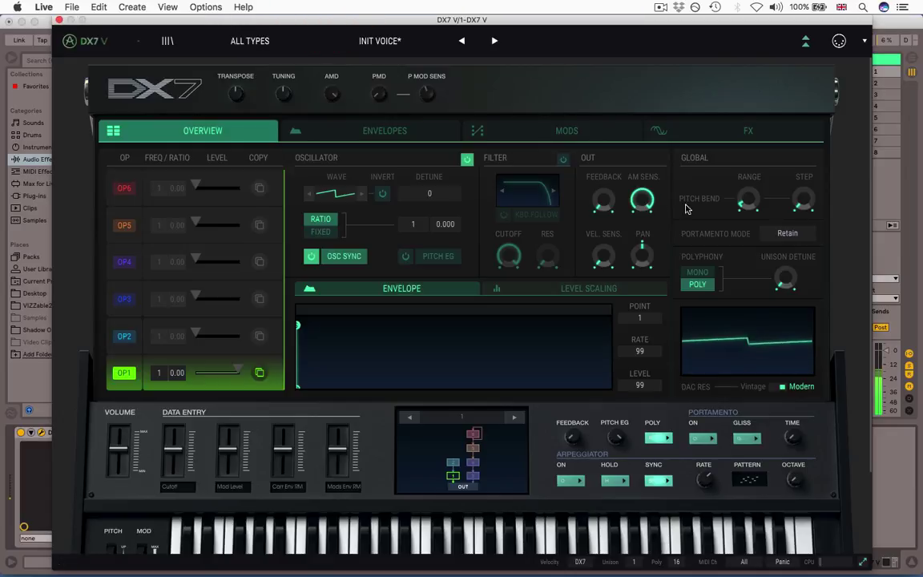
drag(642, 200, 641, 262)
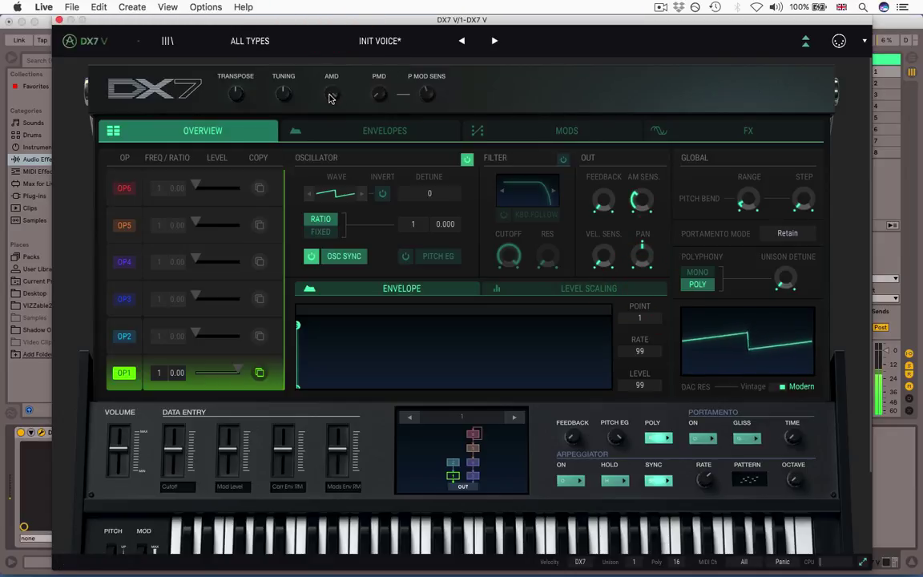
drag(328, 97, 381, 416)
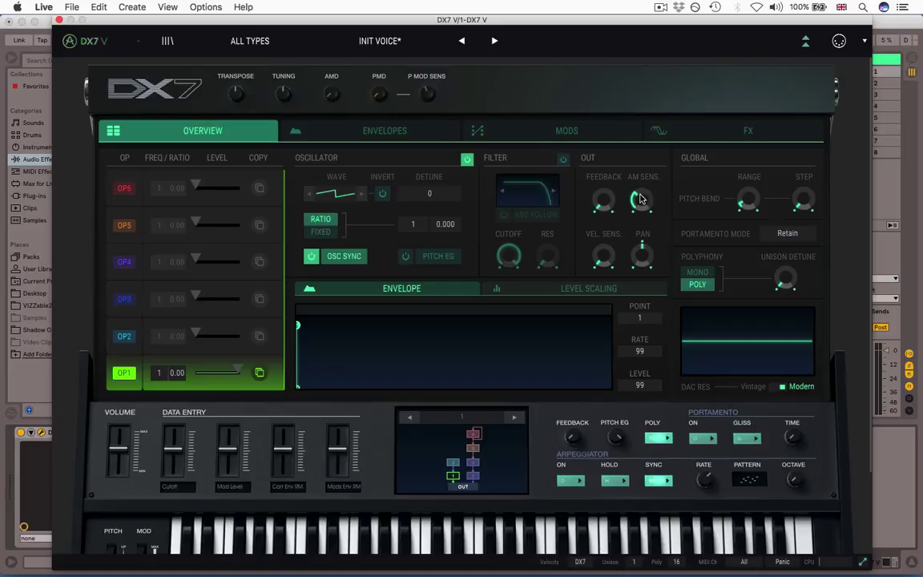
drag(640, 198, 638, 206)
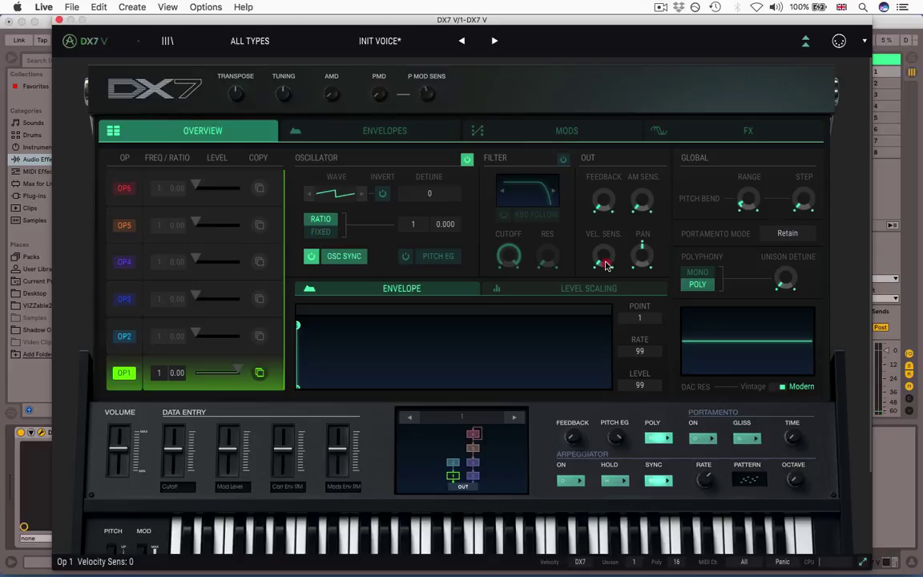
Adjust operator 1's VEL. SENS. knob in the OUT section, leaving it at 0
click(599, 185)
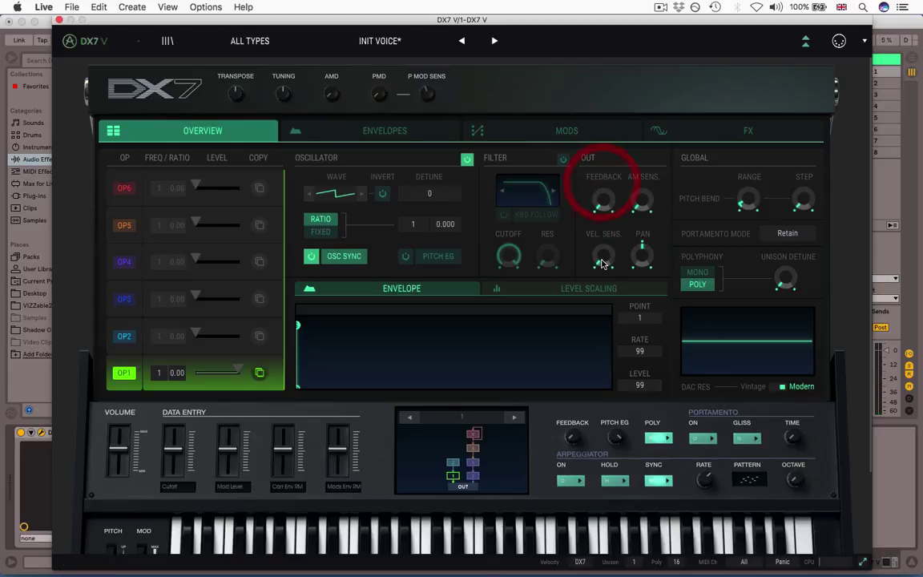
click(590, 76)
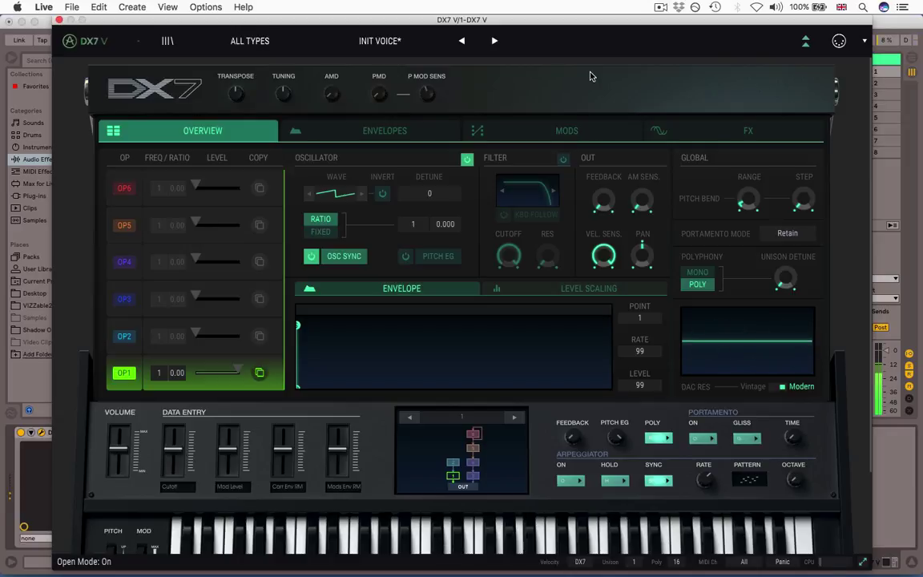
drag(604, 253, 610, 349)
Pan operator 1 right, then return it near centre at about -1.60%
click(613, 437)
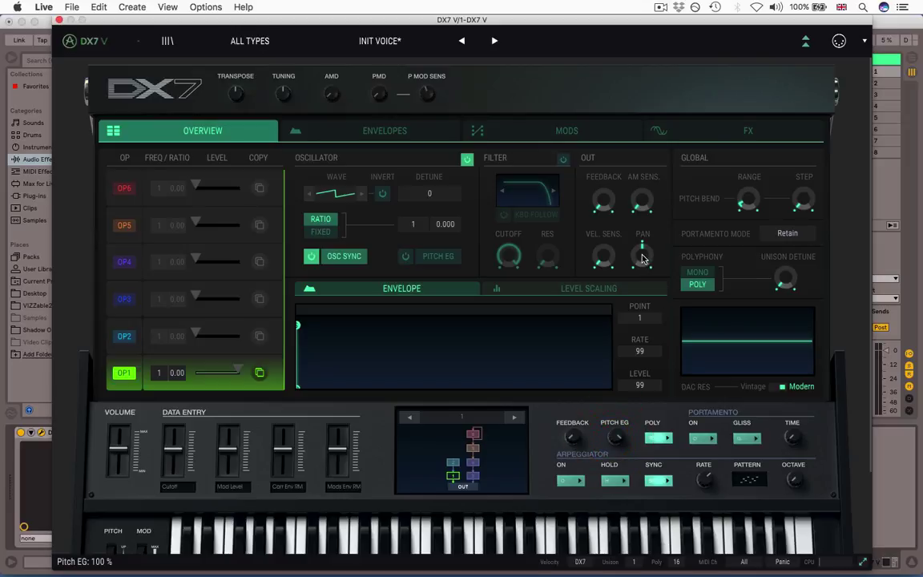
mouse_move(642, 257)
mouse_down()
mouse_move(643, 192)
mouse_move(645, 313)
mouse_move(639, 260)
mouse_up()
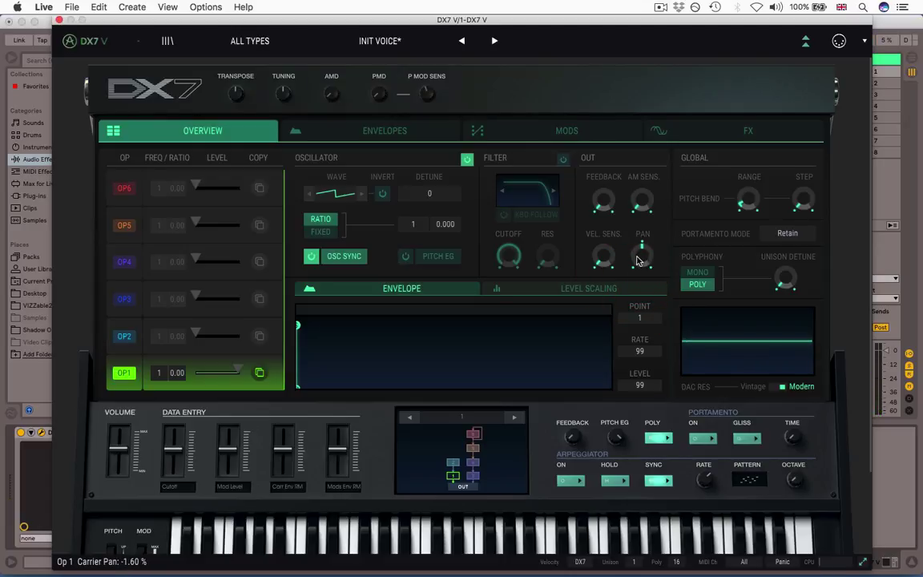